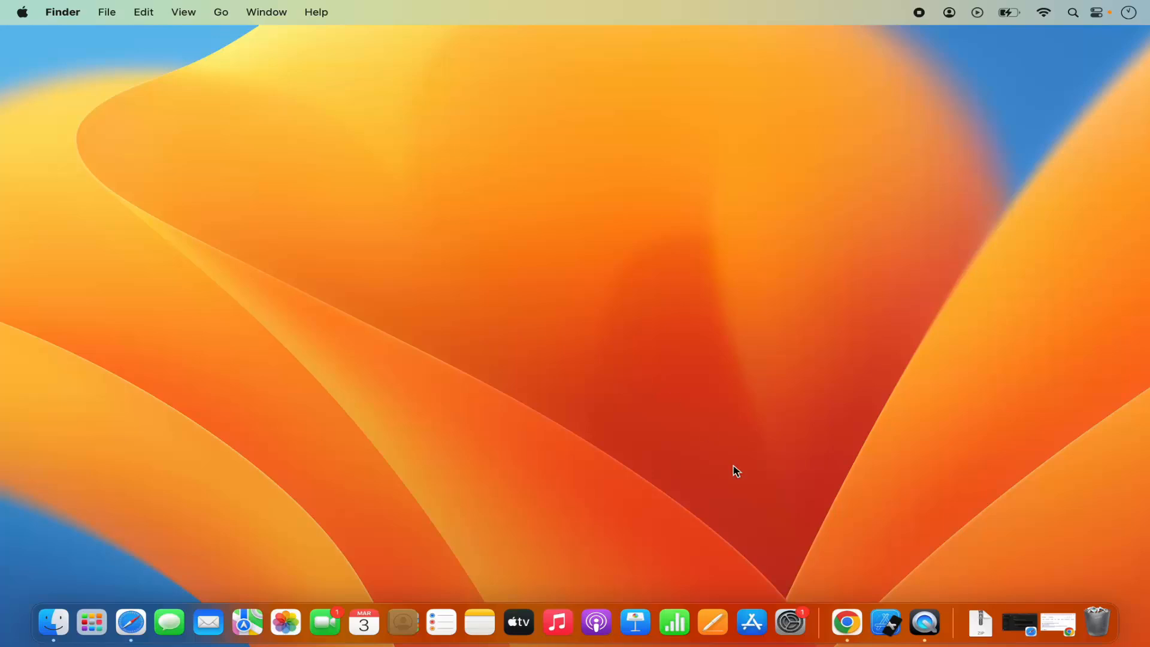
Switch to Chrome and open the XAMPP download page on apachefriends.org from the search results.
{"action": "left_click", "coordinate": [842, 626]}
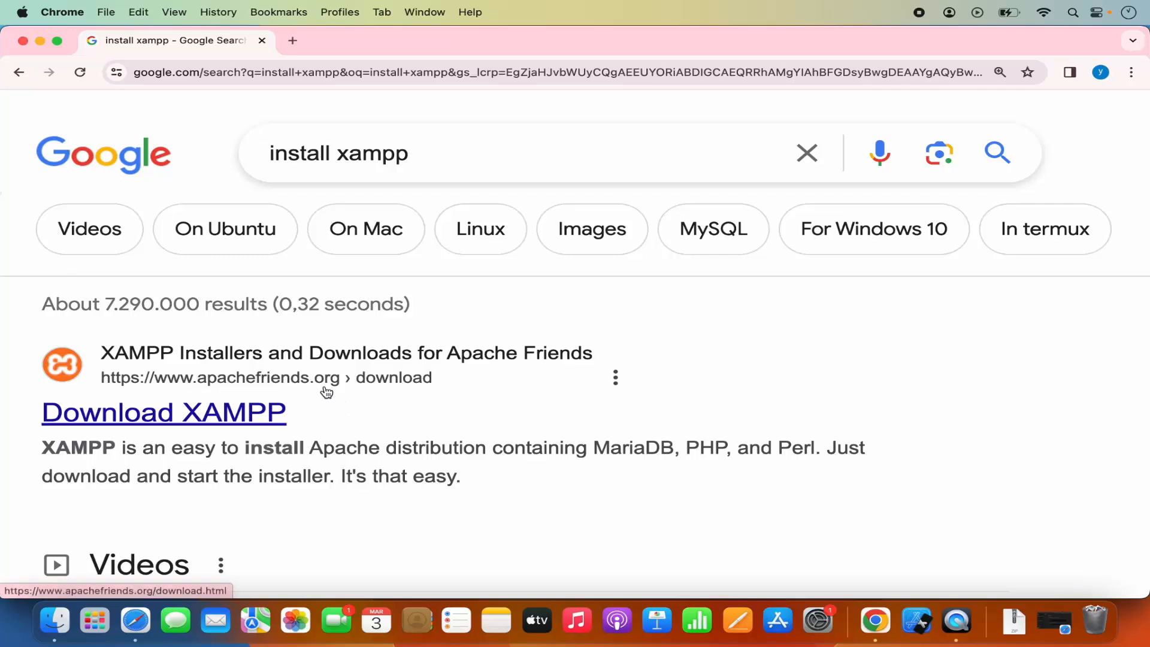
{"action": "left_click", "coordinate": [263, 413]}
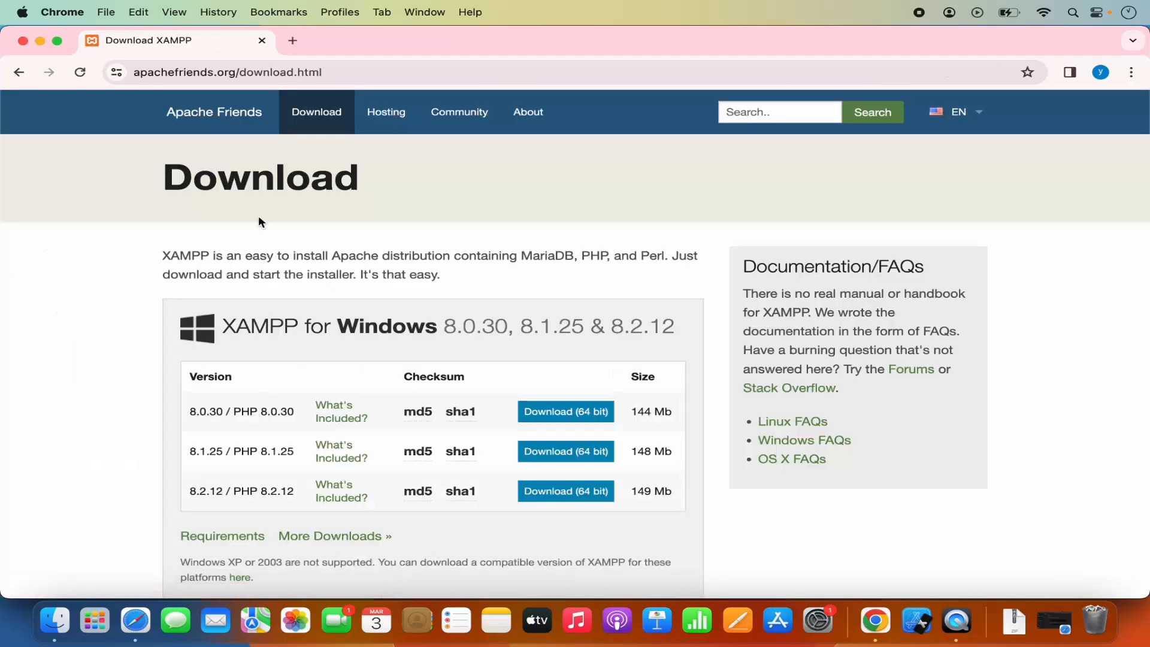
{"action": "left_click", "coordinate": [225, 119]}
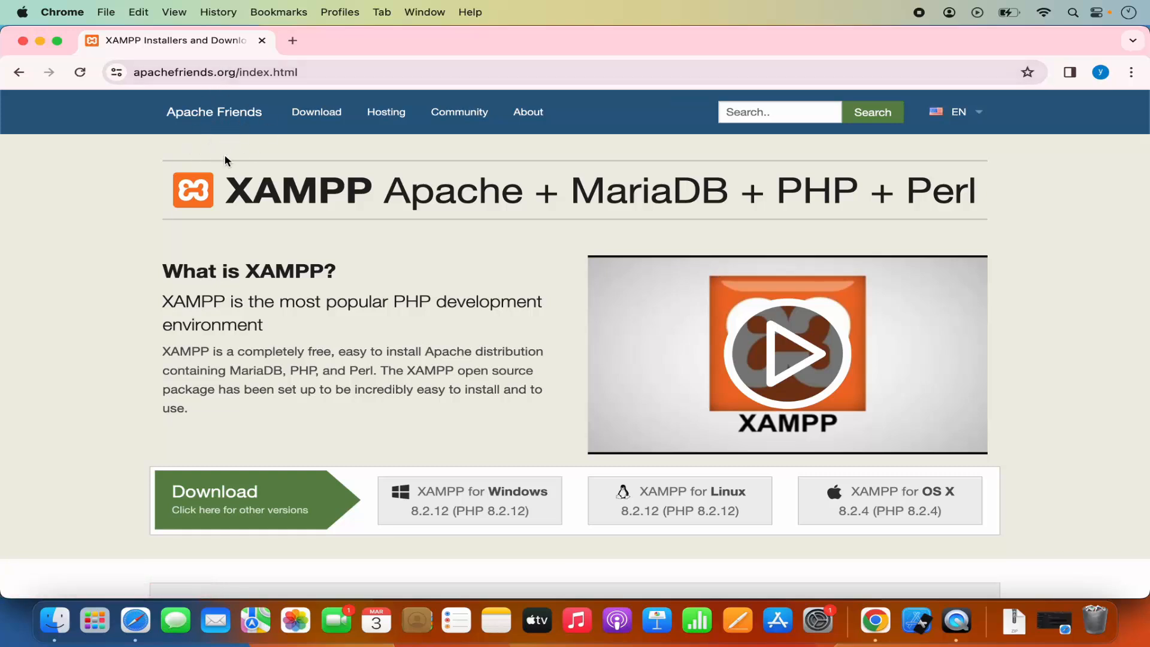
{"action": "left_click", "coordinate": [324, 120]}
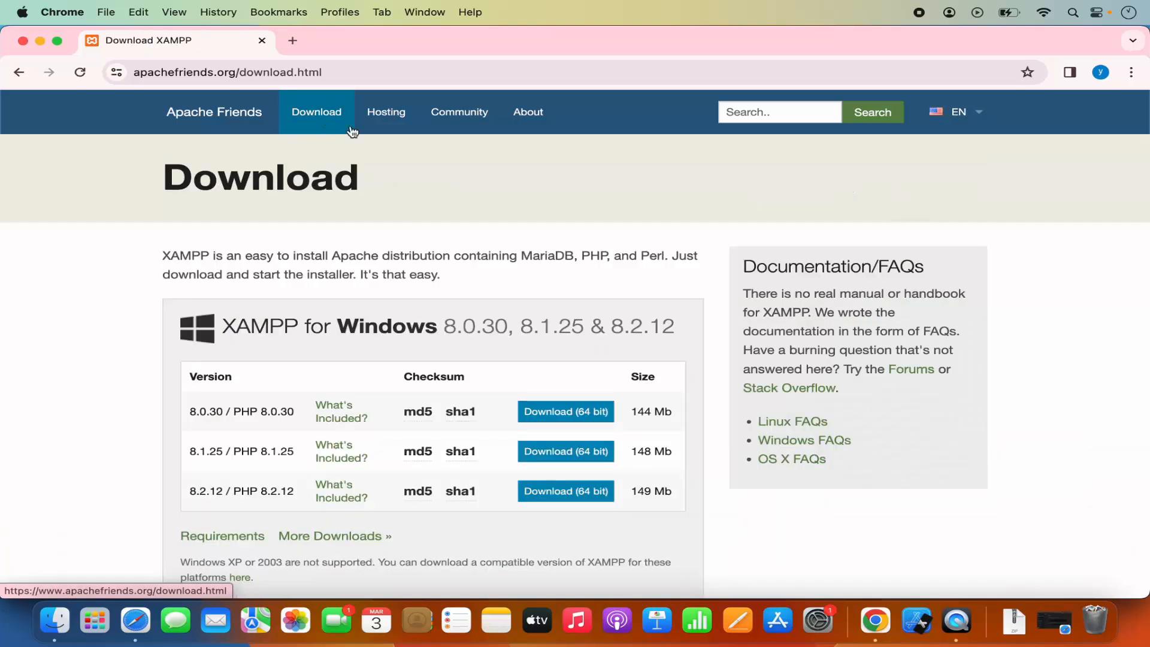
Request the 64-bit download of XAMPP for OS X version 8.2.4 / PHP 8.2.4.
{"action": "scroll", "coordinate": [443, 246], "scroll_direction": "down", "scroll_amount": 10}
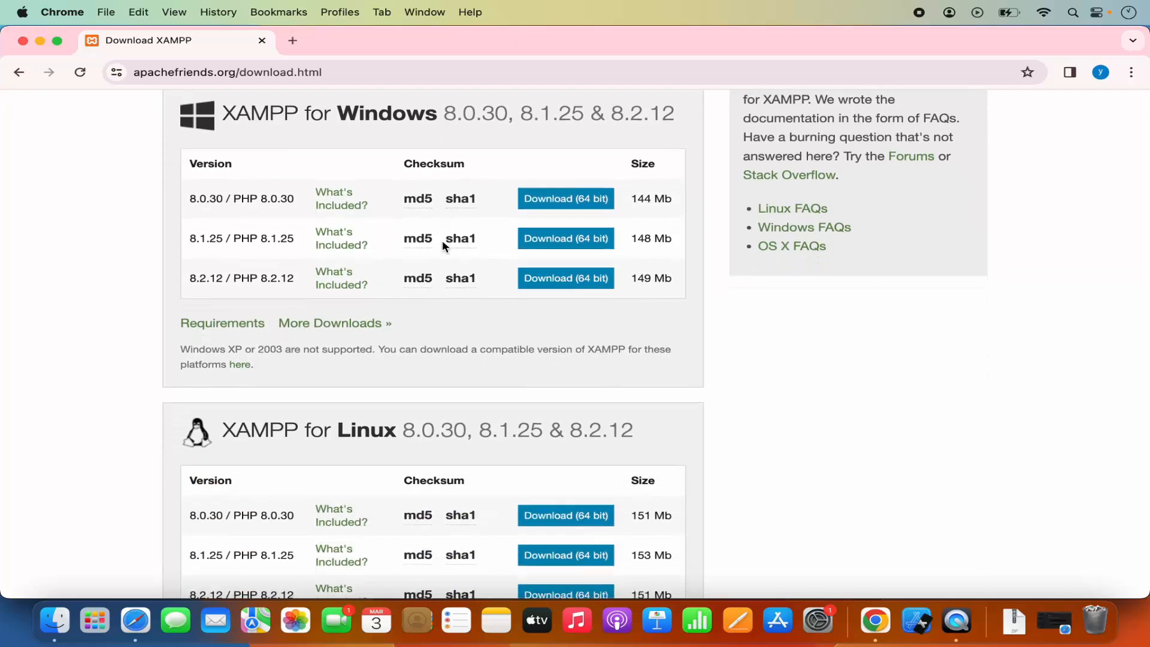
{"action": "scroll", "coordinate": [442, 241], "scroll_direction": "down", "scroll_amount": 6}
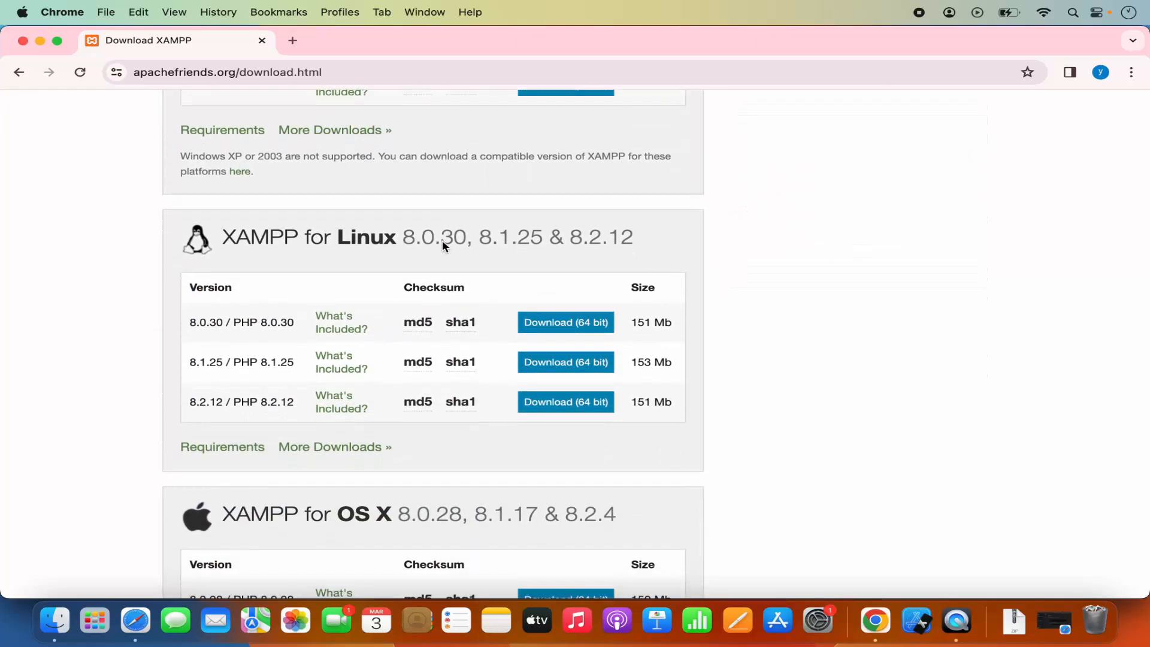
{"action": "scroll", "coordinate": [443, 246], "scroll_direction": "down", "scroll_amount": 5}
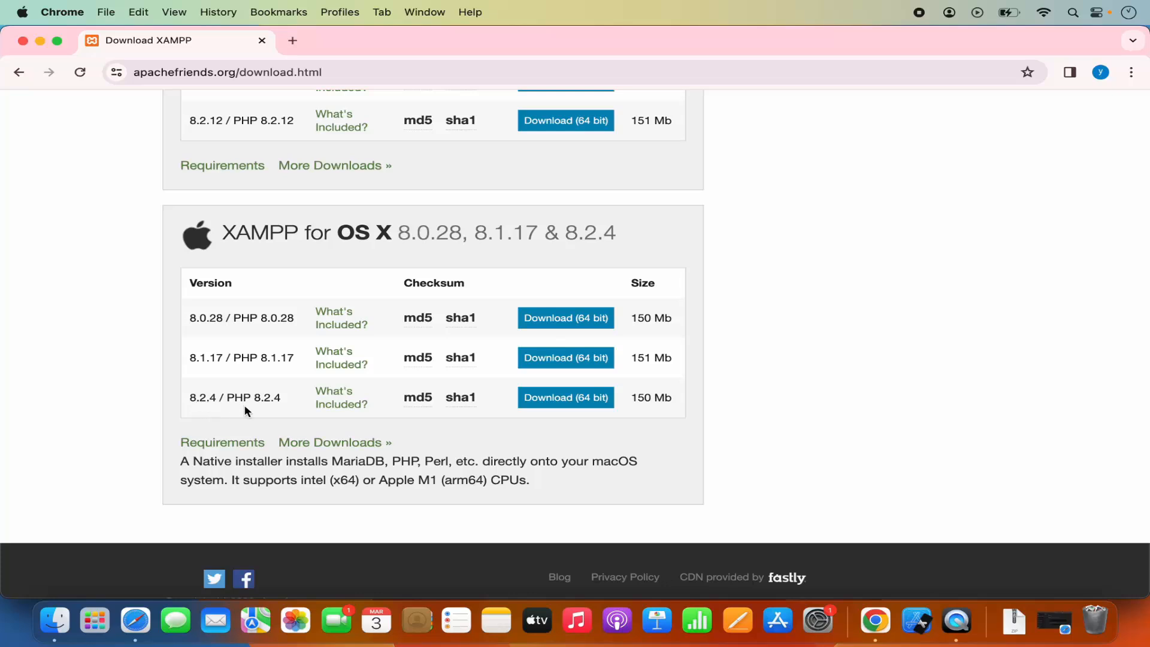
{"action": "left_click", "coordinate": [576, 402]}
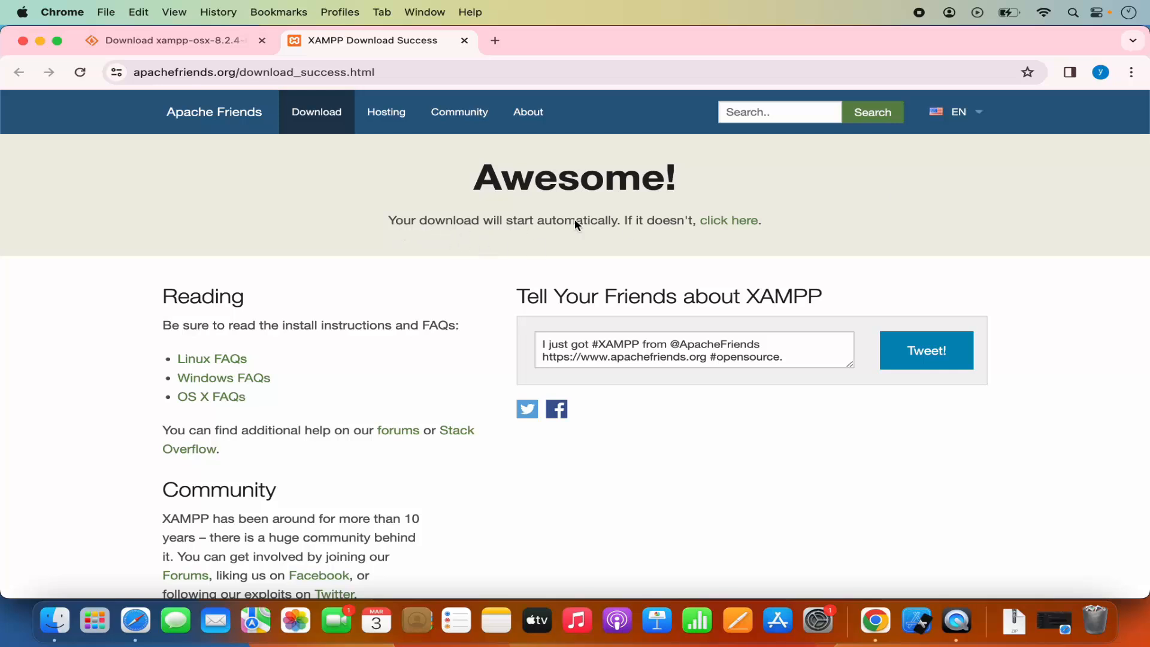
Use the alternative download link to get xampp-osx-8.2.4-0-installer.dmg from SourceForge's XAMPP Mac OS X 8.2.4 folder.
{"action": "left_click", "coordinate": [730, 223]}
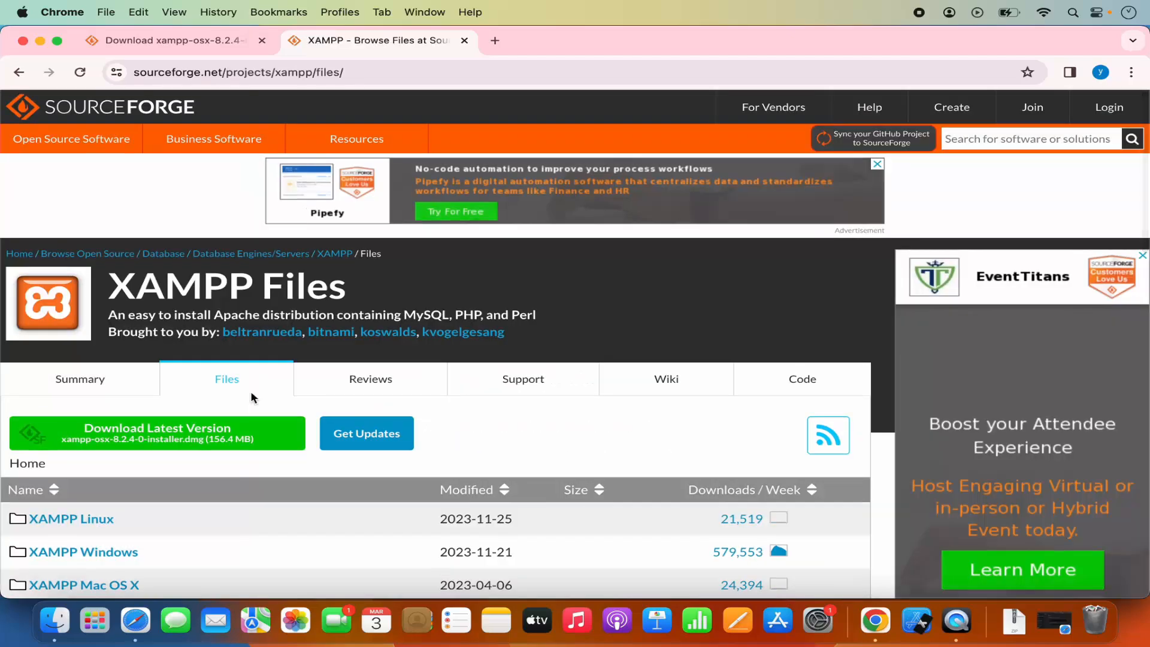
{"action": "scroll", "coordinate": [253, 398], "scroll_direction": "down", "scroll_amount": 3}
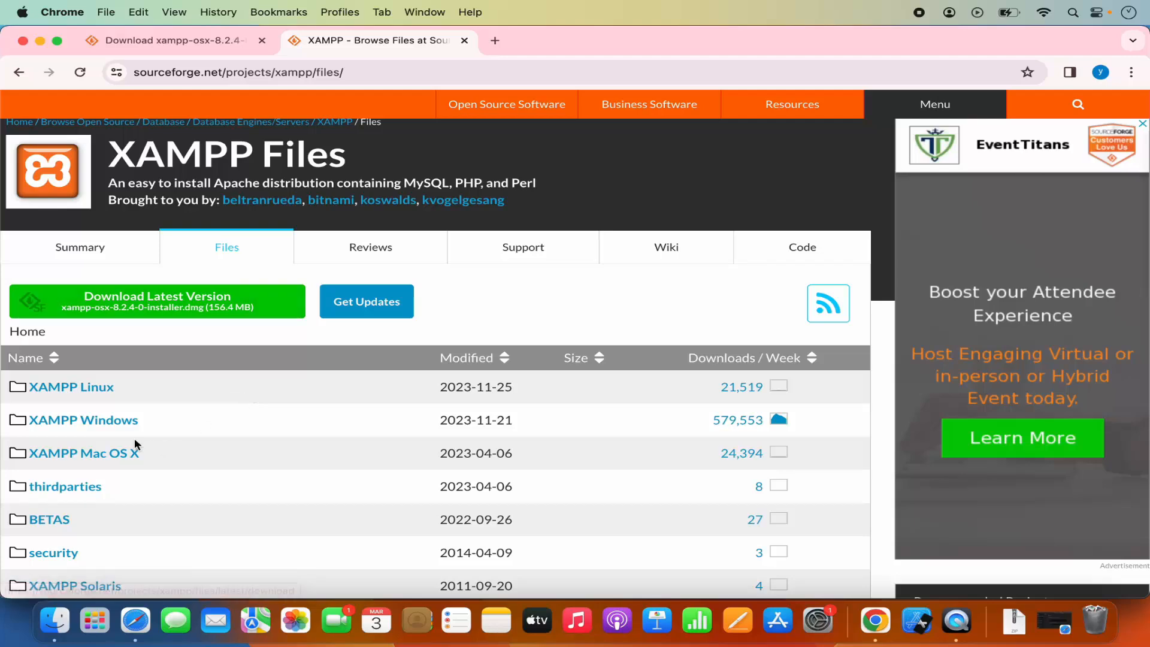
{"action": "left_click", "coordinate": [99, 458]}
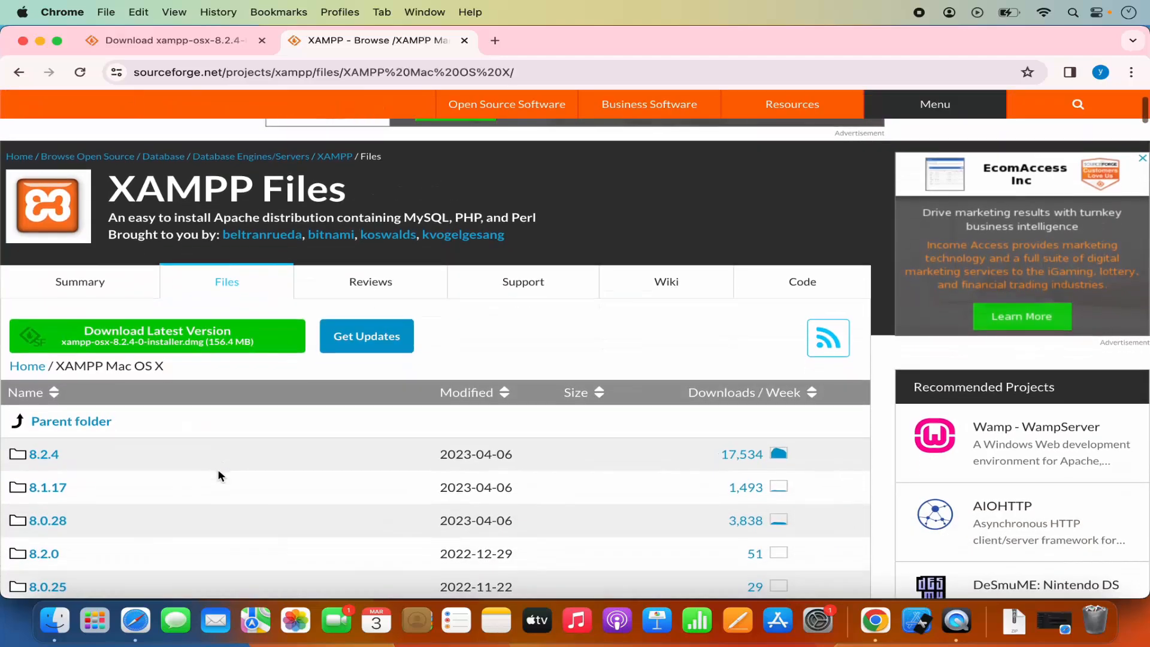
{"action": "left_click", "coordinate": [45, 458]}
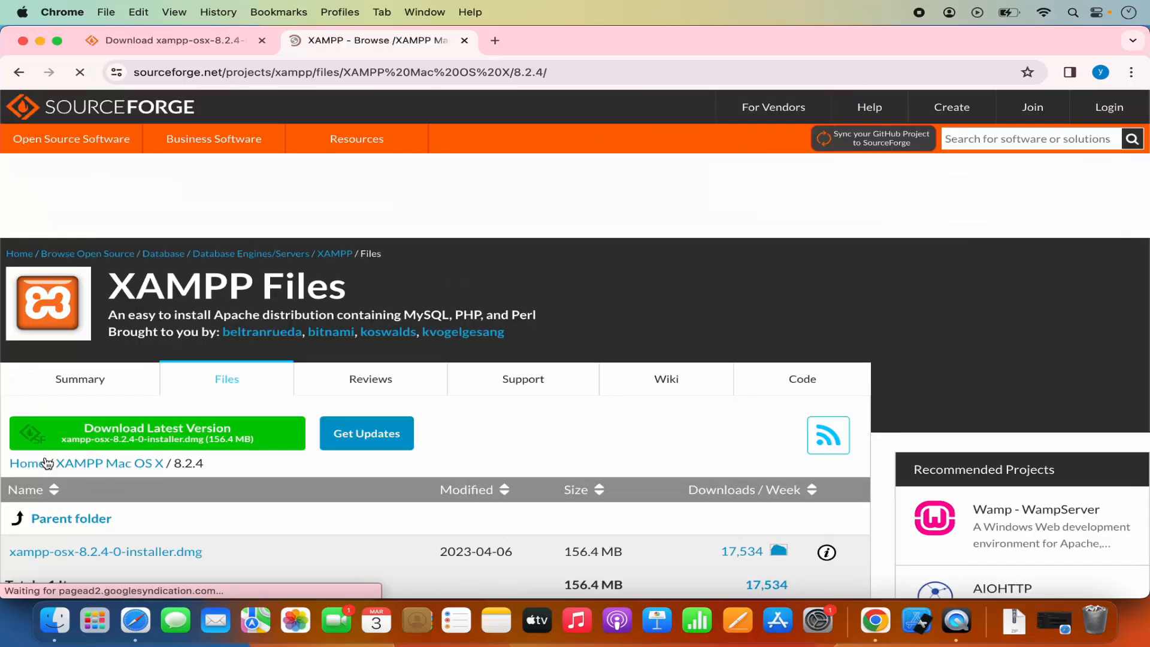
{"action": "scroll", "coordinate": [260, 518], "scroll_direction": "down", "scroll_amount": 2}
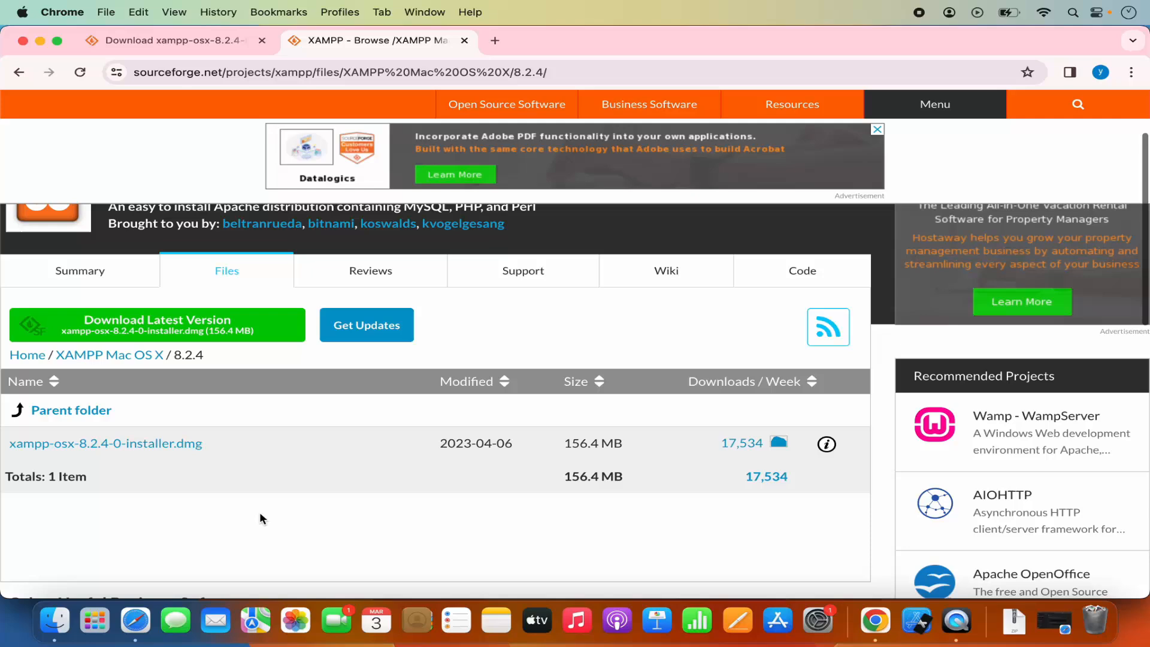
{"action": "left_click", "coordinate": [176, 451]}
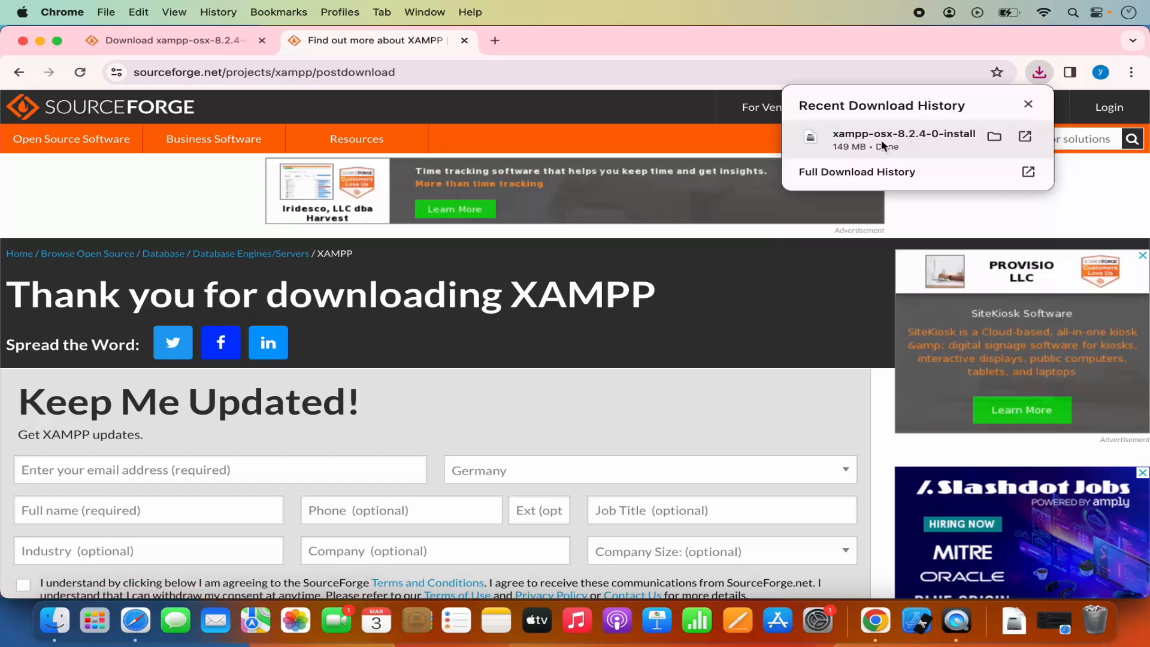
Open the downloaded XAMPP disk image, minimize the browser and launch xampp-osx-8.2.4-0-installer.
{"action": "left_click", "coordinate": [881, 139]}
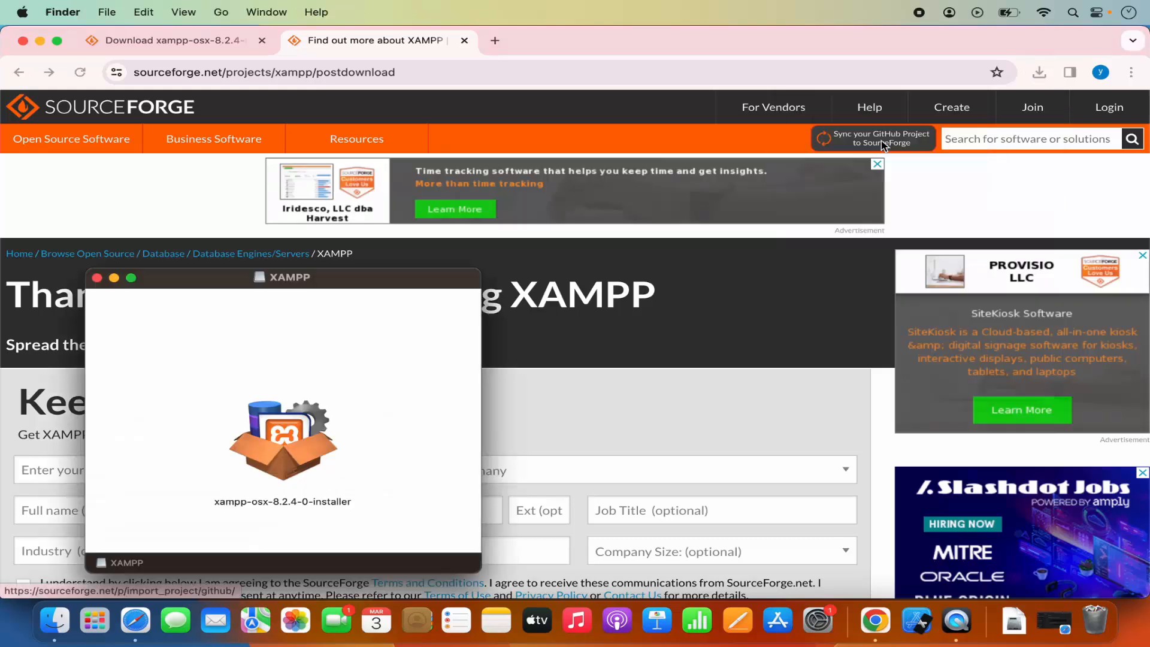
{"action": "left_click", "coordinate": [40, 40]}
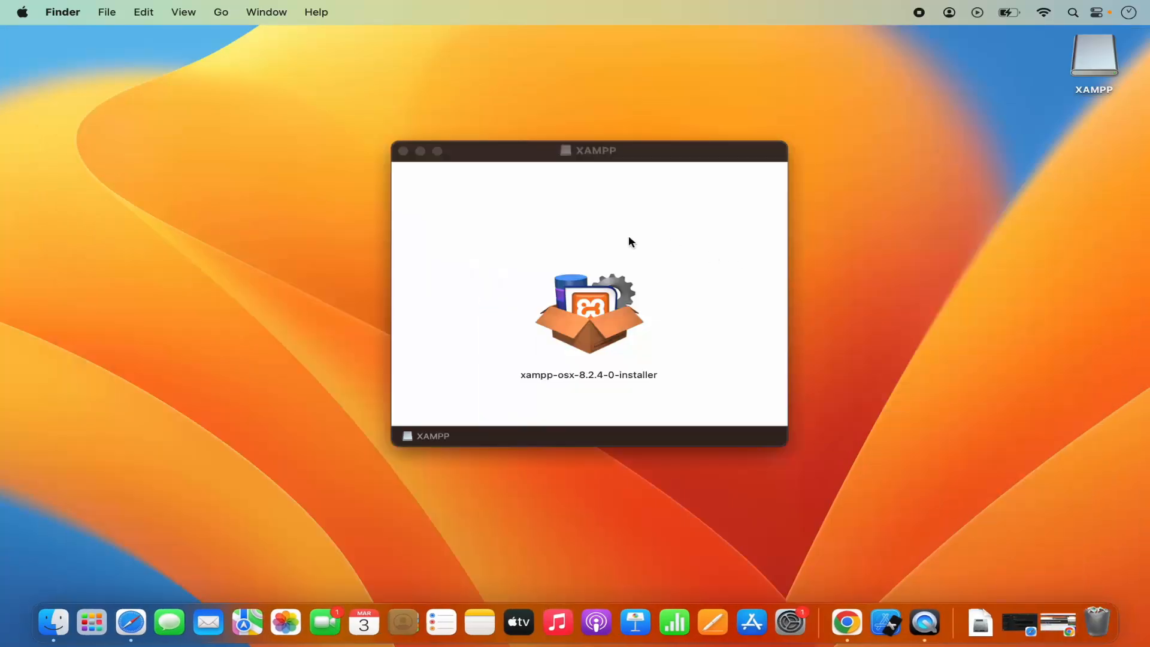
{"action": "left_click", "coordinate": [589, 309]}
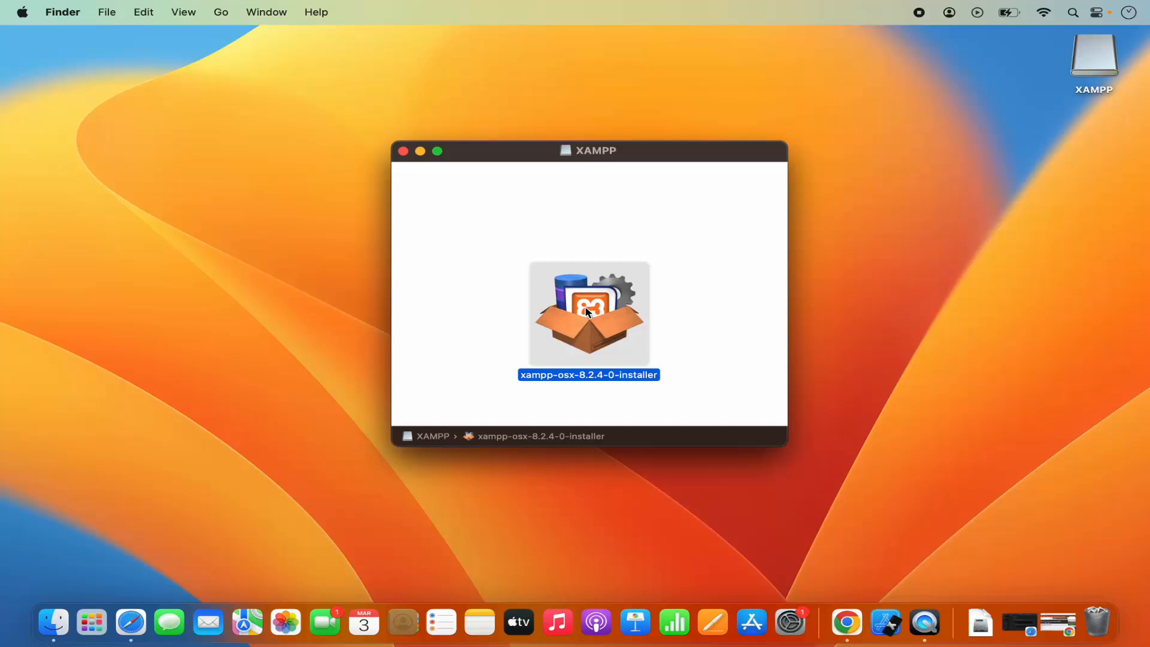
{"action": "double_click", "coordinate": [587, 310]}
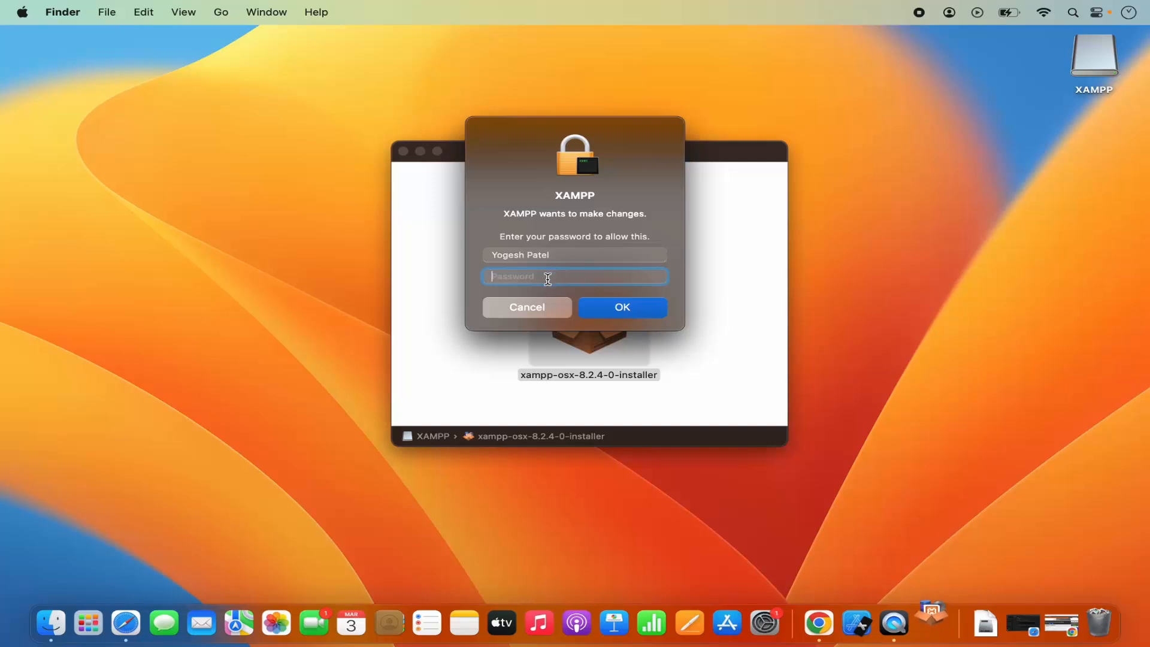
Enter the account password to authorize the XAMPP installer.
{"action": "type", "text": "••••••"}
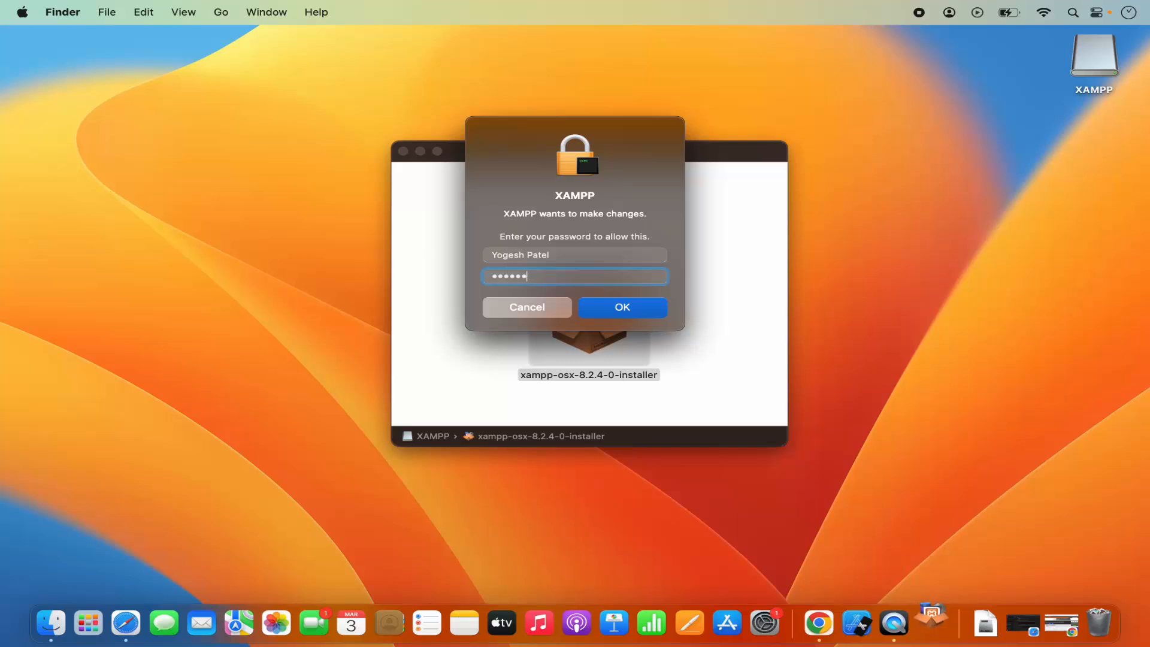
{"action": "left_click", "coordinate": [620, 312]}
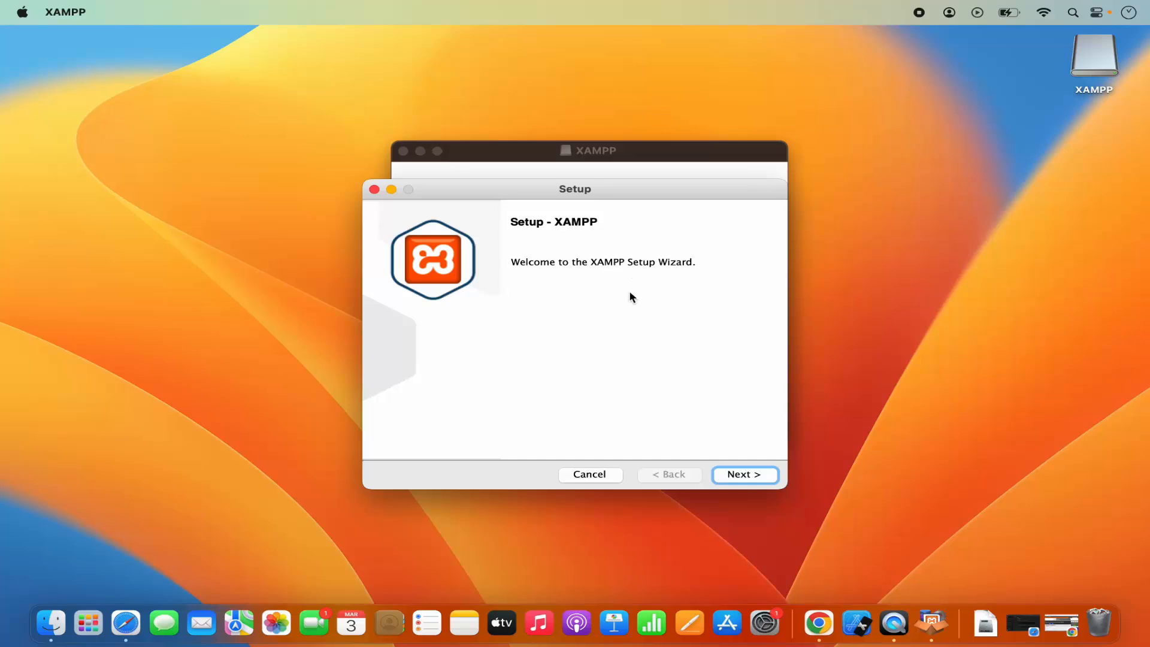
Minimize the disk image window and install XAMPP with Core Files and Developer Files to /Applications/XAMPP.
{"action": "left_click", "coordinate": [518, 154]}
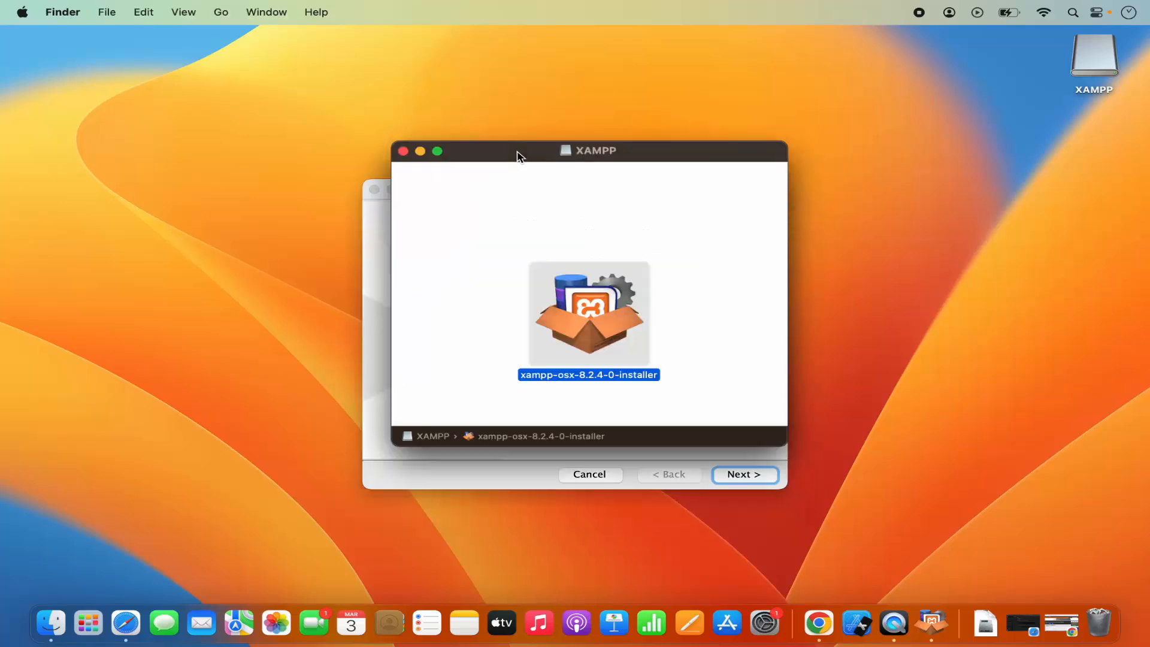
{"action": "left_click", "coordinate": [420, 151]}
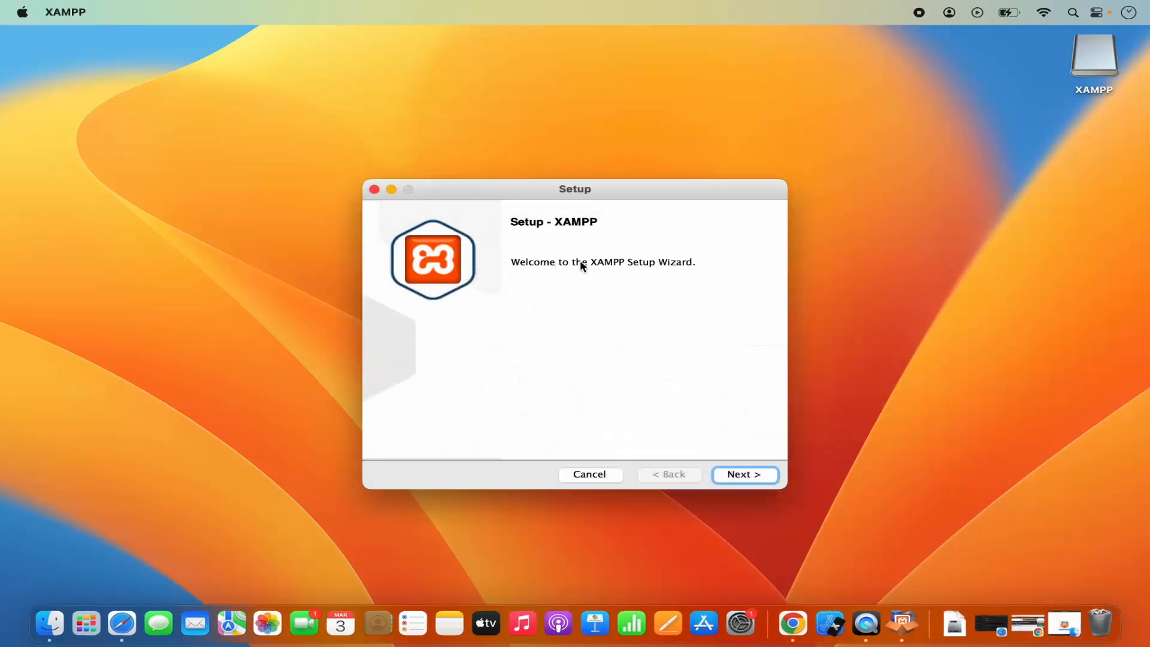
{"action": "left_click", "coordinate": [730, 477]}
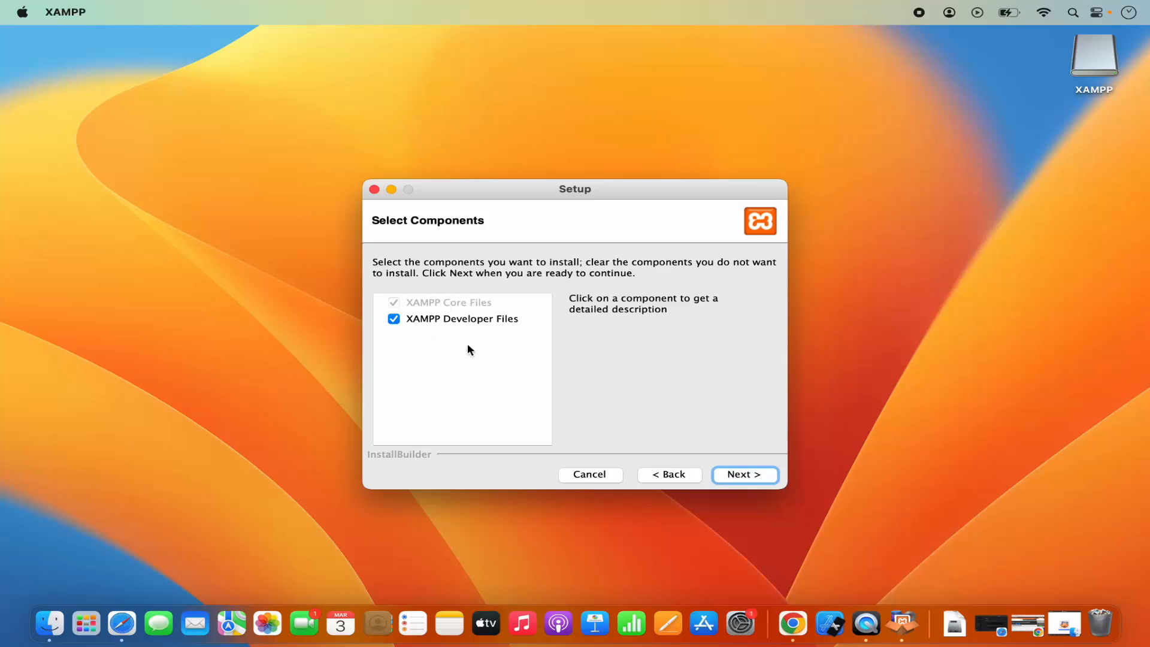
{"action": "left_click", "coordinate": [745, 475]}
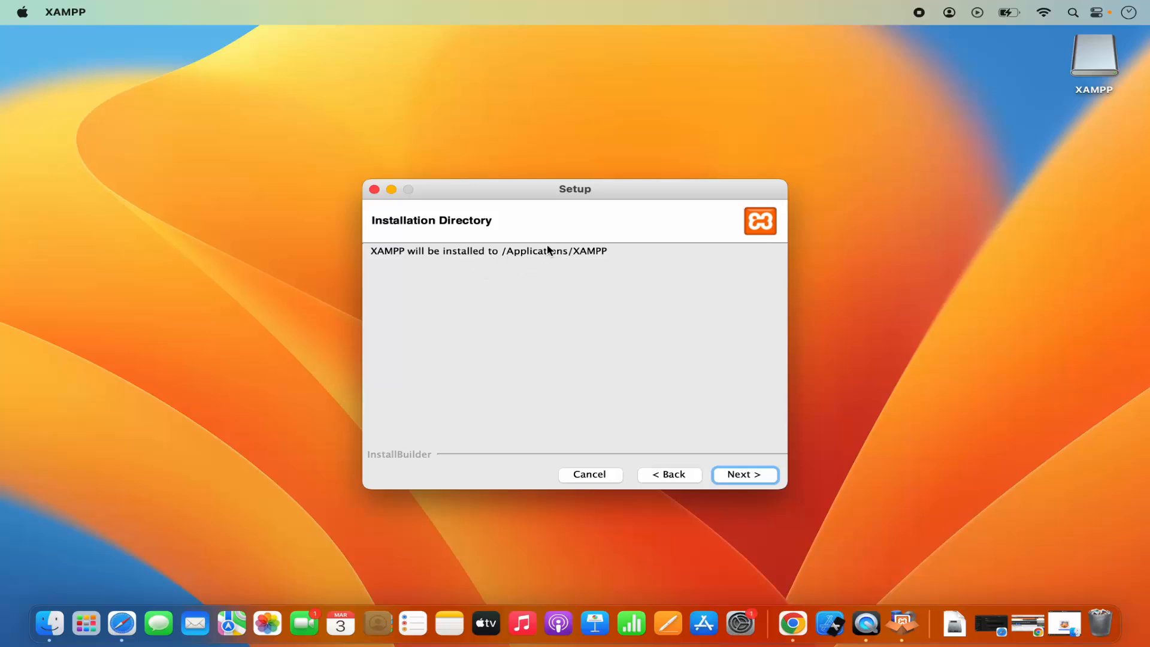
{"action": "left_click", "coordinate": [737, 475]}
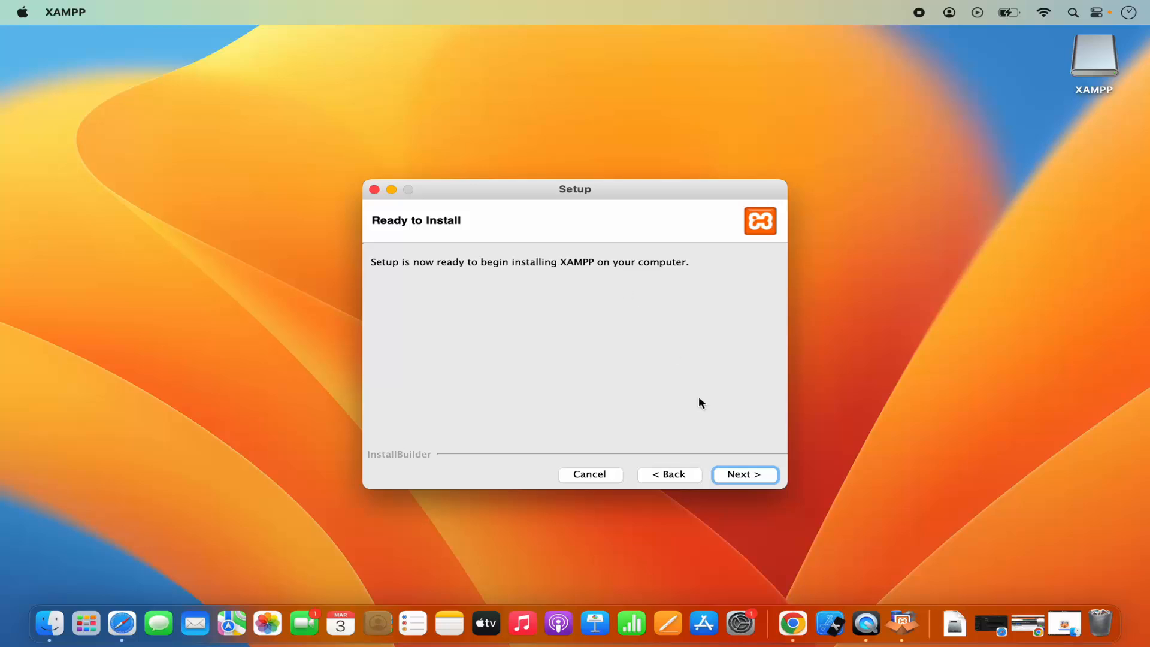
{"action": "left_click", "coordinate": [735, 474]}
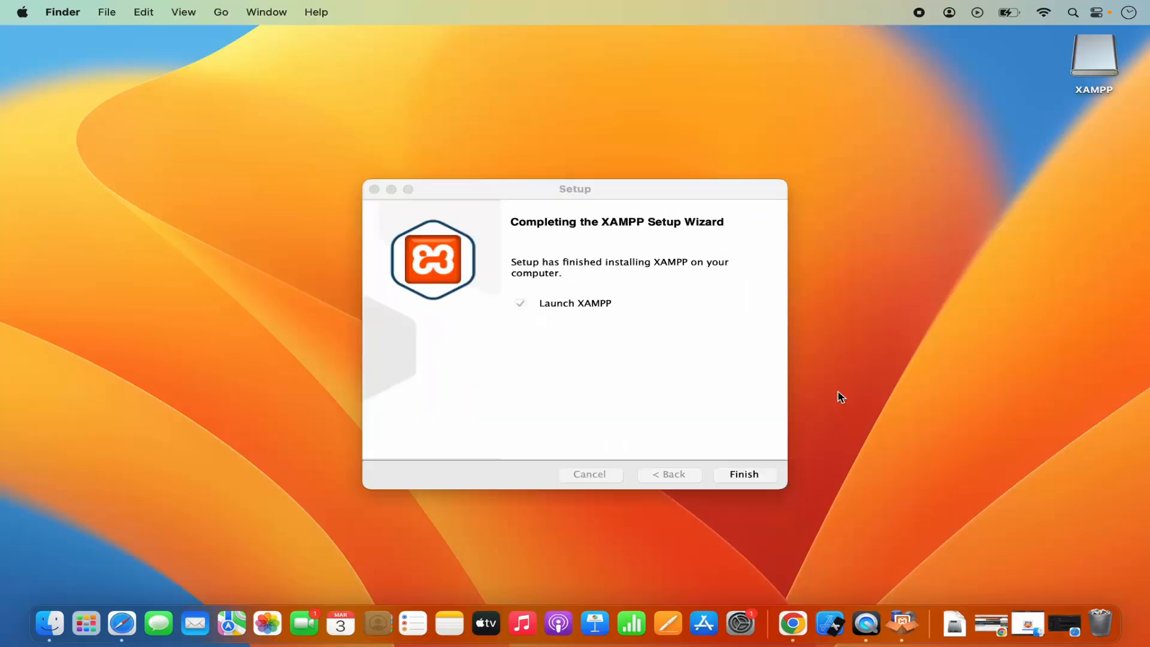
Finish the setup wizard with Launch XAMPP enabled, and dismiss the browser dashboard and the XAMPP 8.2.4-0 manager window.
{"action": "left_click", "coordinate": [675, 381]}
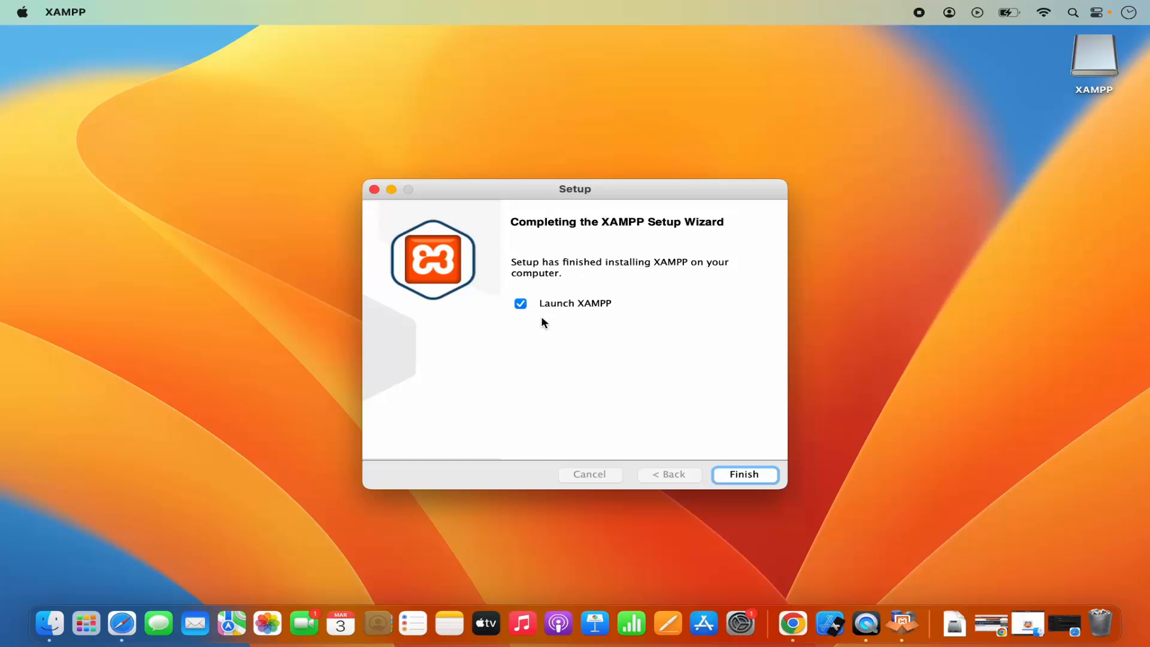
{"action": "left_click", "coordinate": [744, 474]}
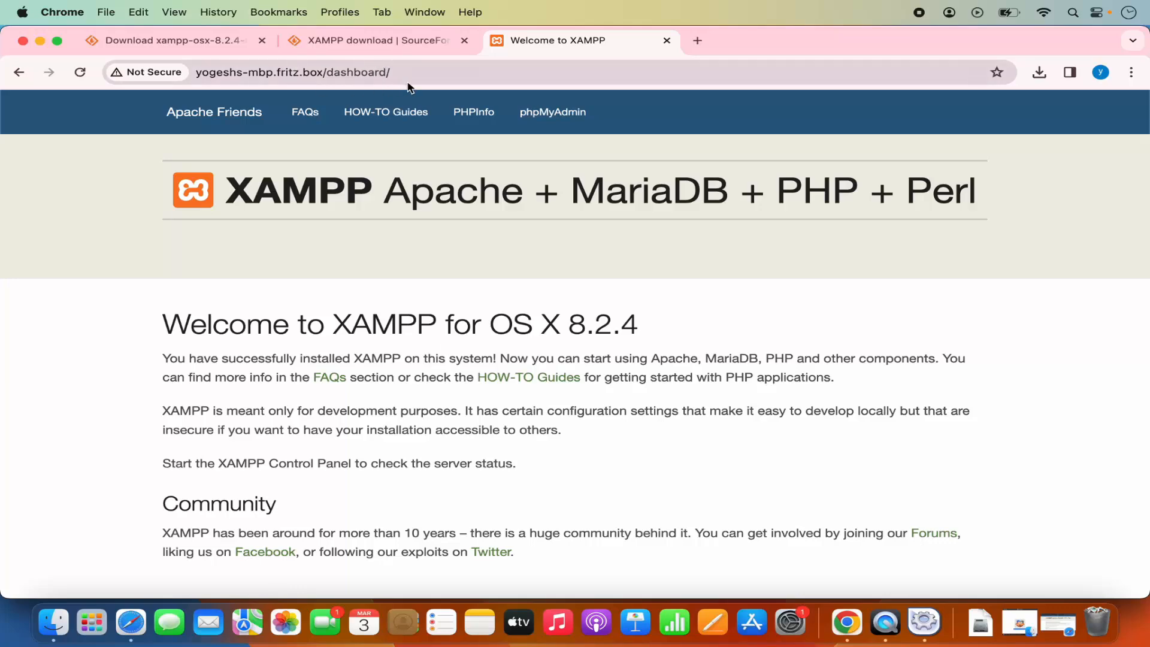
{"action": "left_click", "coordinate": [40, 41]}
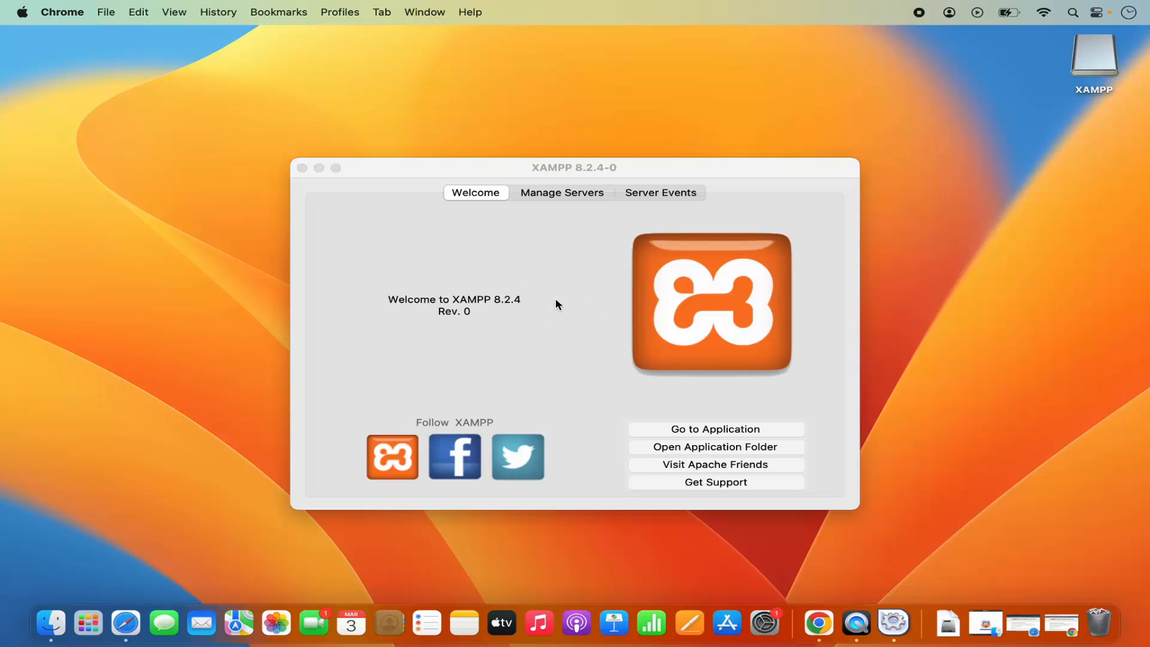
{"action": "left_click", "coordinate": [302, 169]}
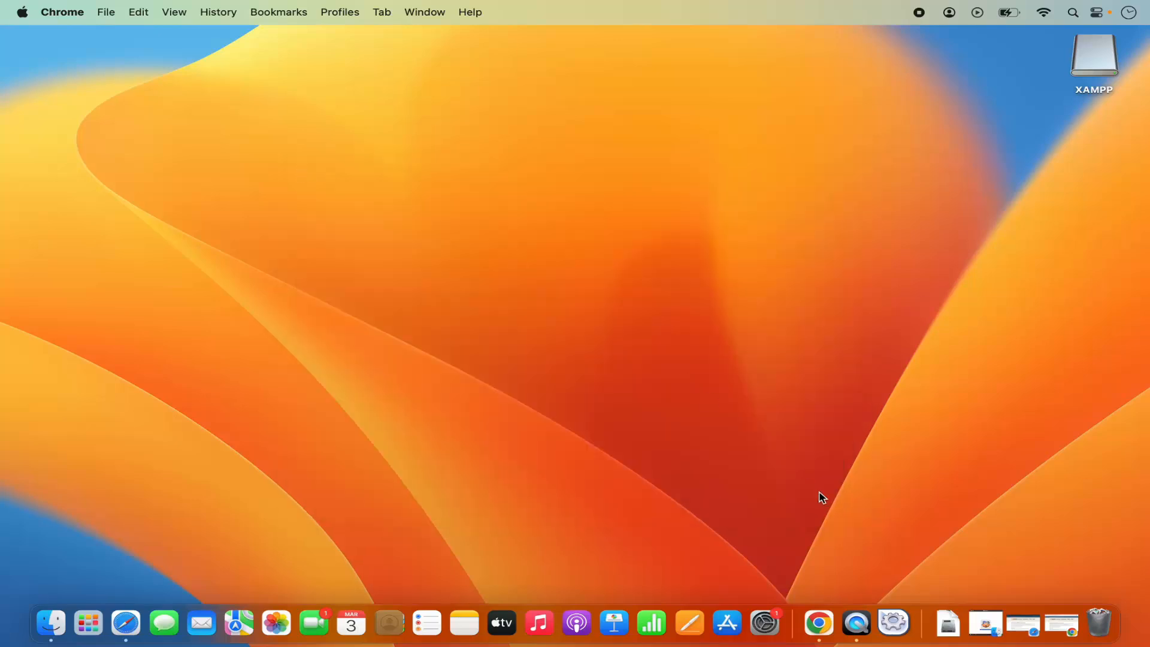
Launch manager-osx from the XAMPP (Other) folder in Launchpad.
{"action": "left_click", "coordinate": [472, 577]}
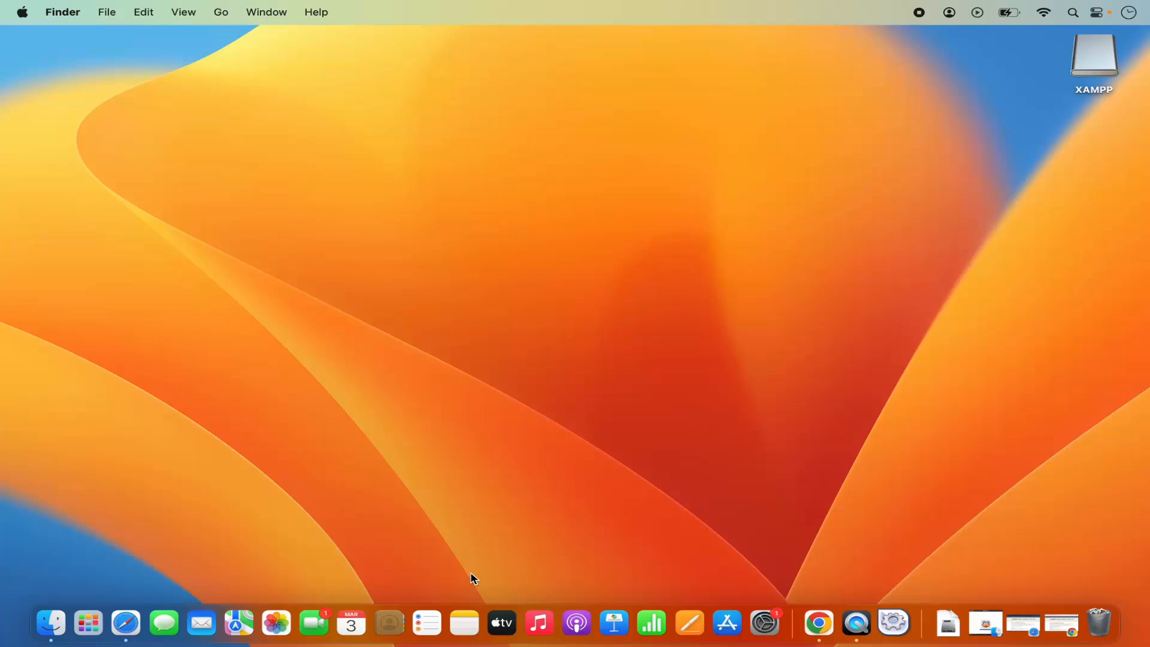
{"action": "left_click", "coordinate": [88, 627]}
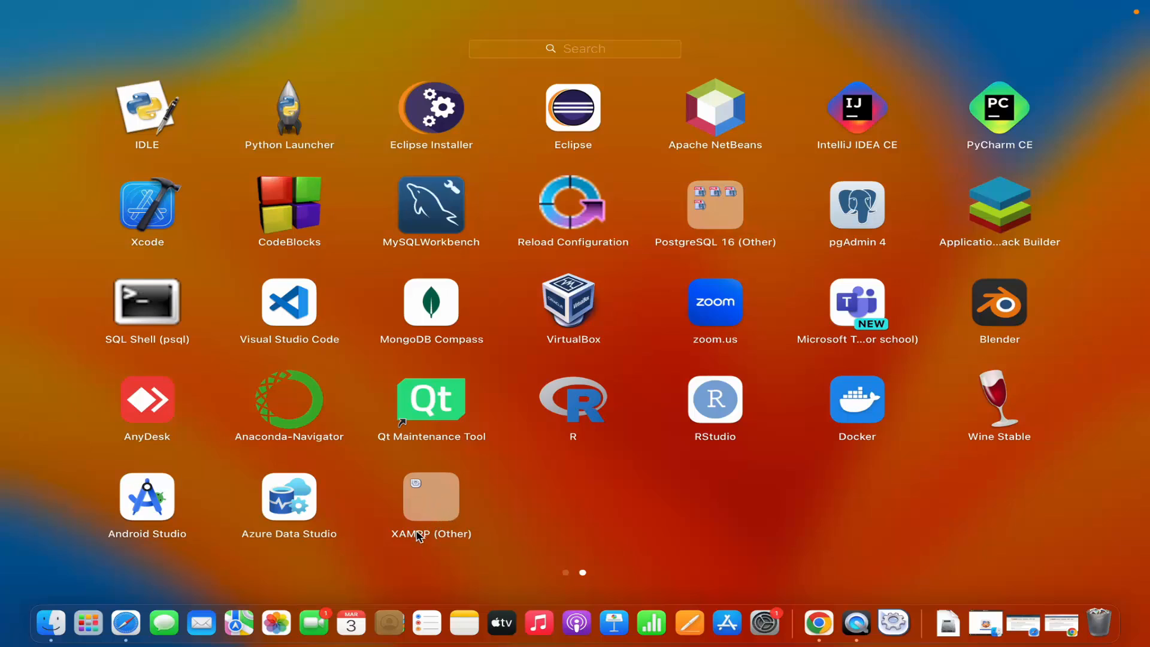
{"action": "left_click", "coordinate": [437, 498]}
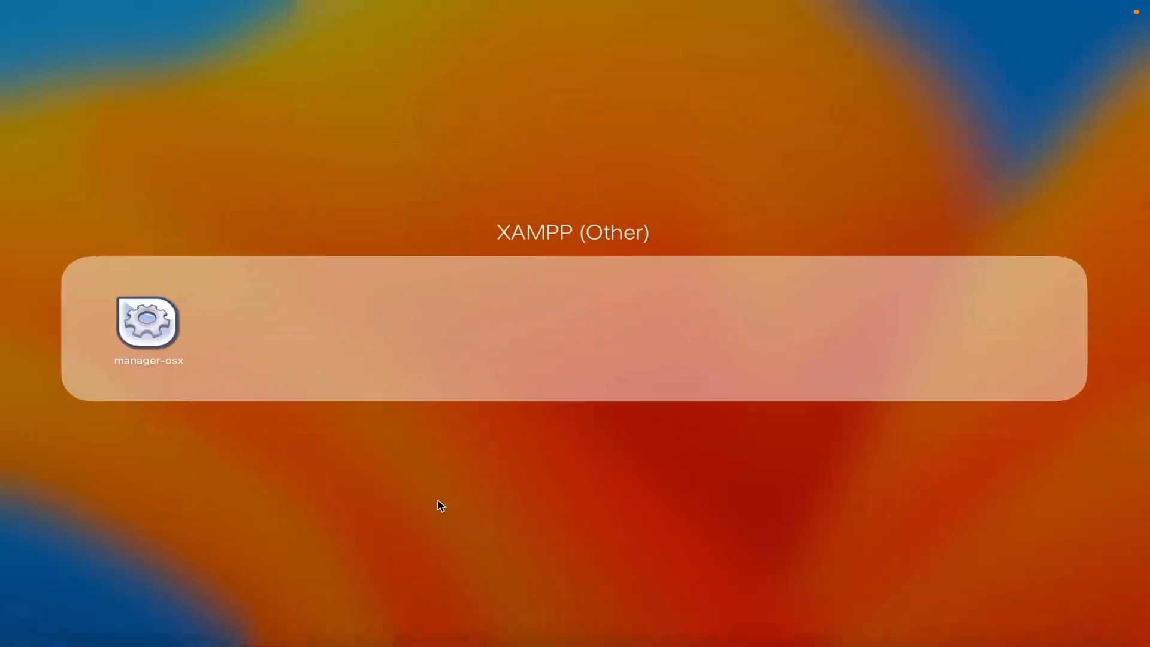
{"action": "left_click", "coordinate": [153, 335]}
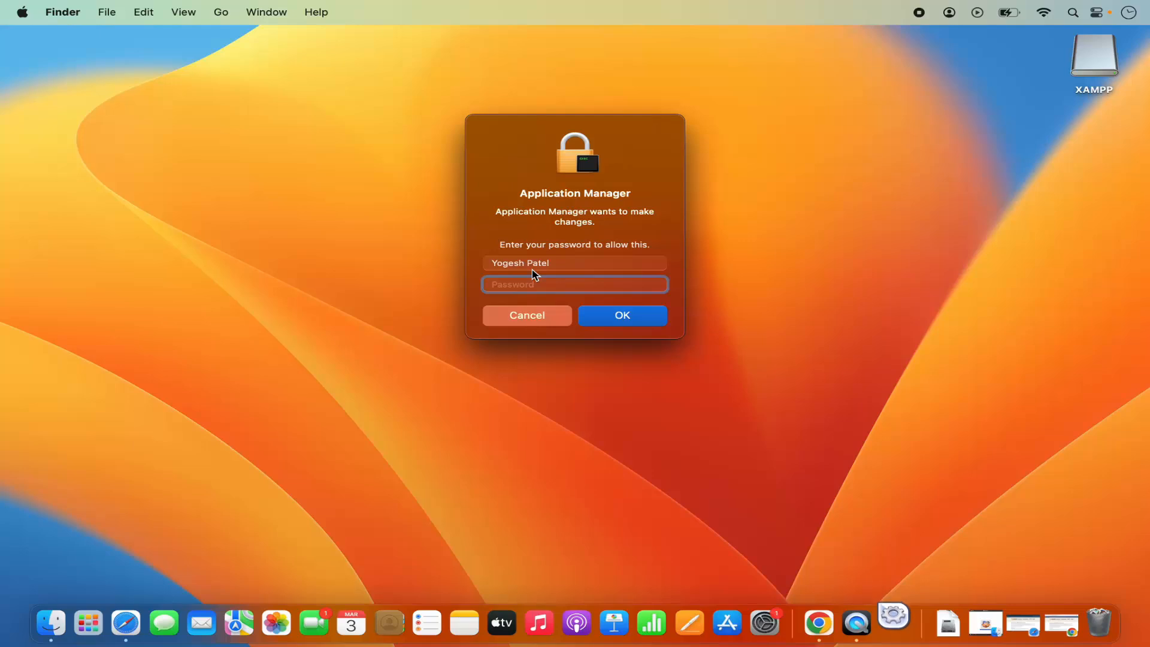
Enter the account password to authorize Application Manager to make changes.
{"action": "type", "text": "••••••"}
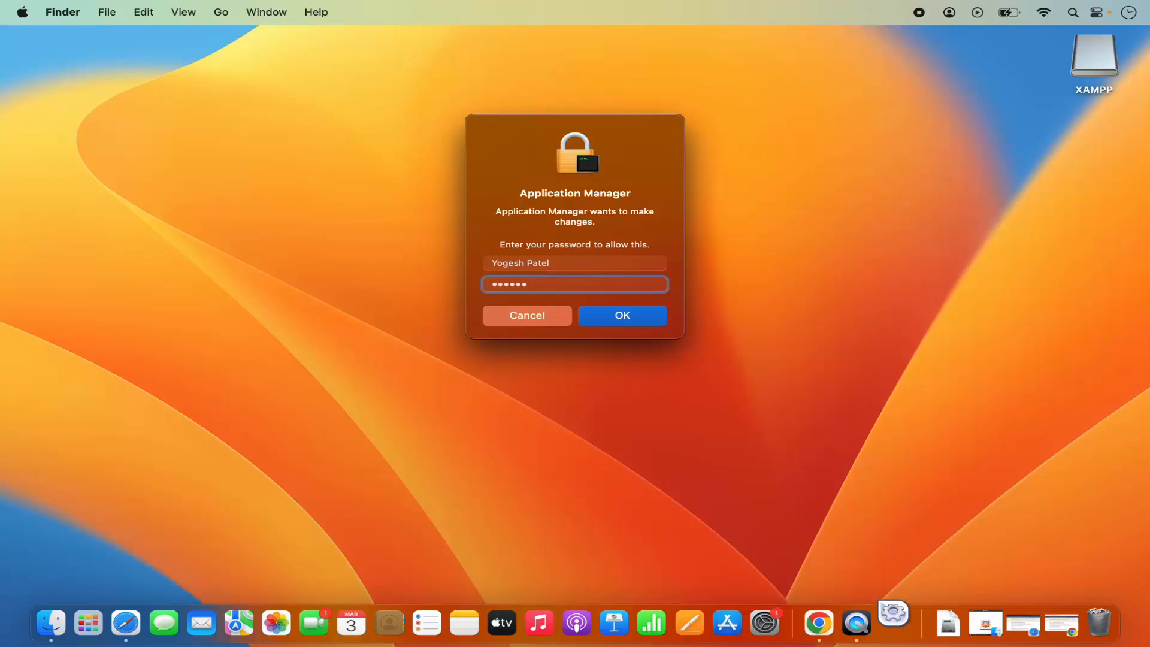
{"action": "key", "text": "Return"}
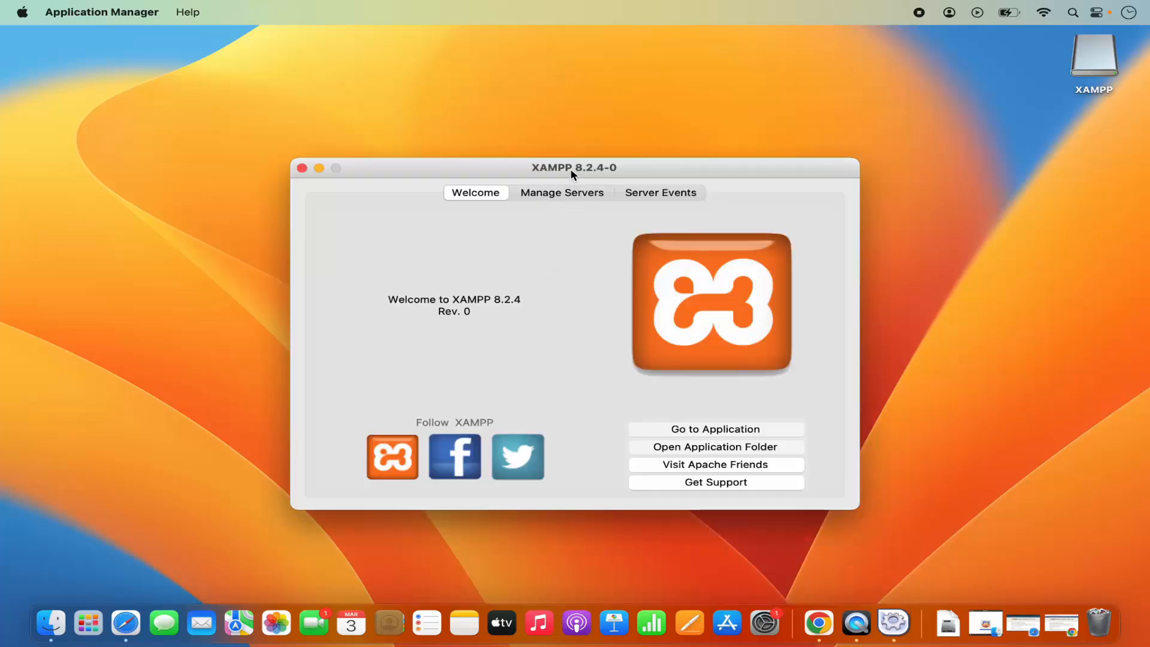
Start the MySQL Database server in the XAMPP manager.
{"action": "left_click_drag", "start_coordinate": [570, 168], "coordinate": [584, 149]}
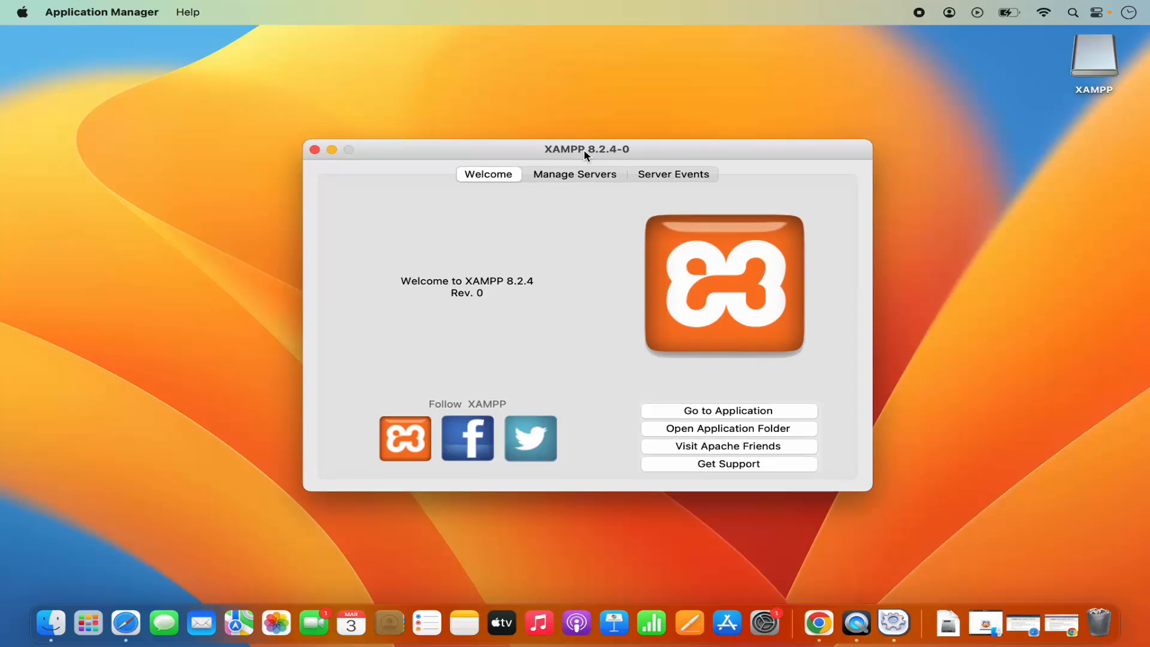
{"action": "left_click", "coordinate": [567, 177]}
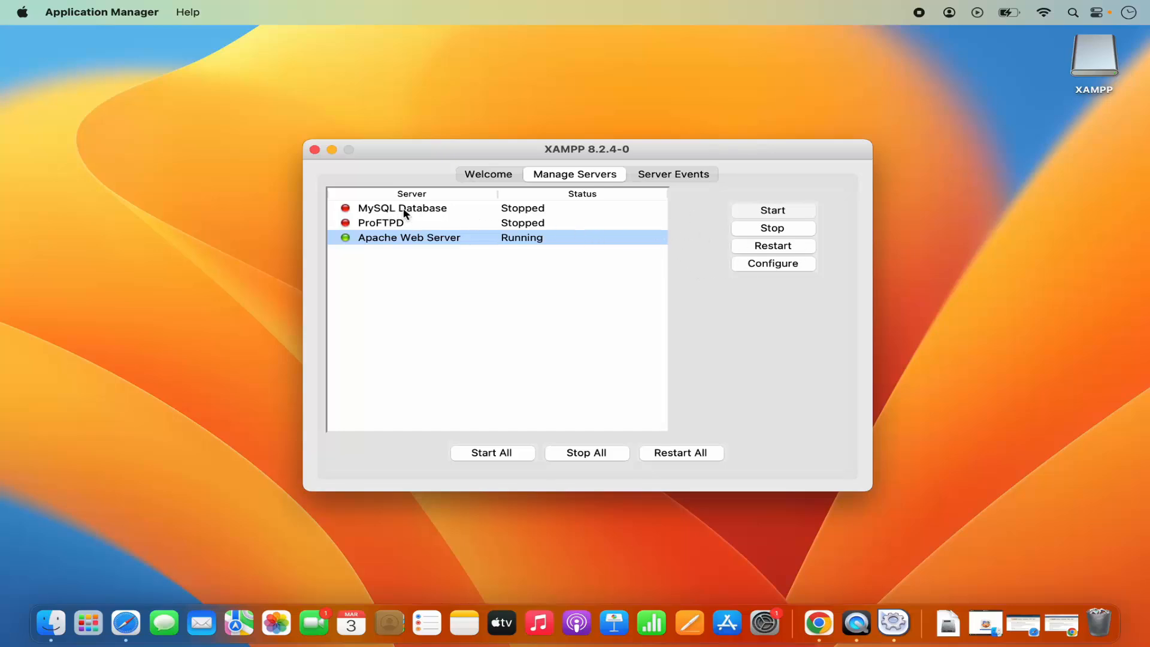
{"action": "left_click", "coordinate": [437, 214]}
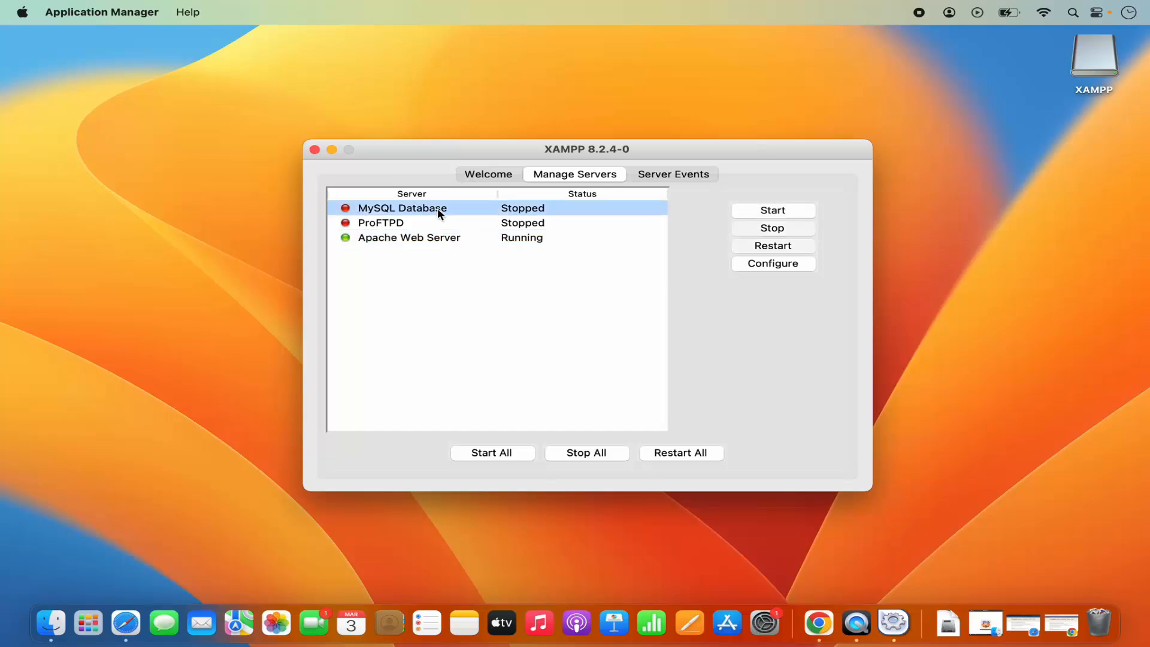
{"action": "left_click", "coordinate": [754, 211]}
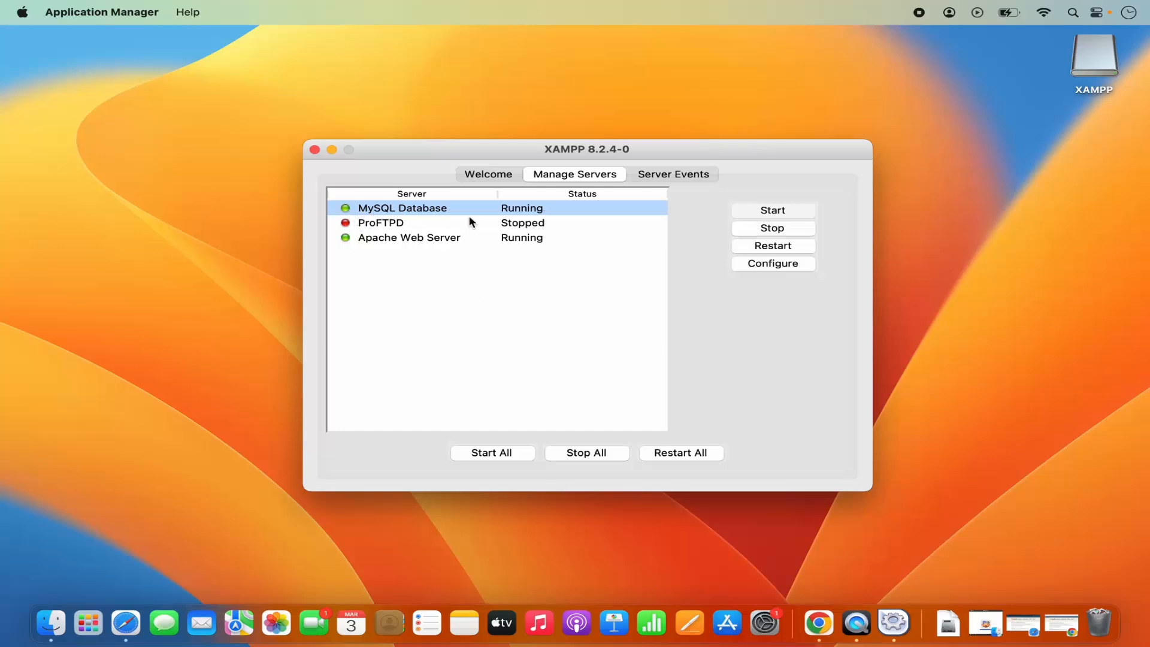
Review the port settings of the Apache Web Server and the MySQL Database, accepting both without changes.
{"action": "left_click", "coordinate": [488, 238]}
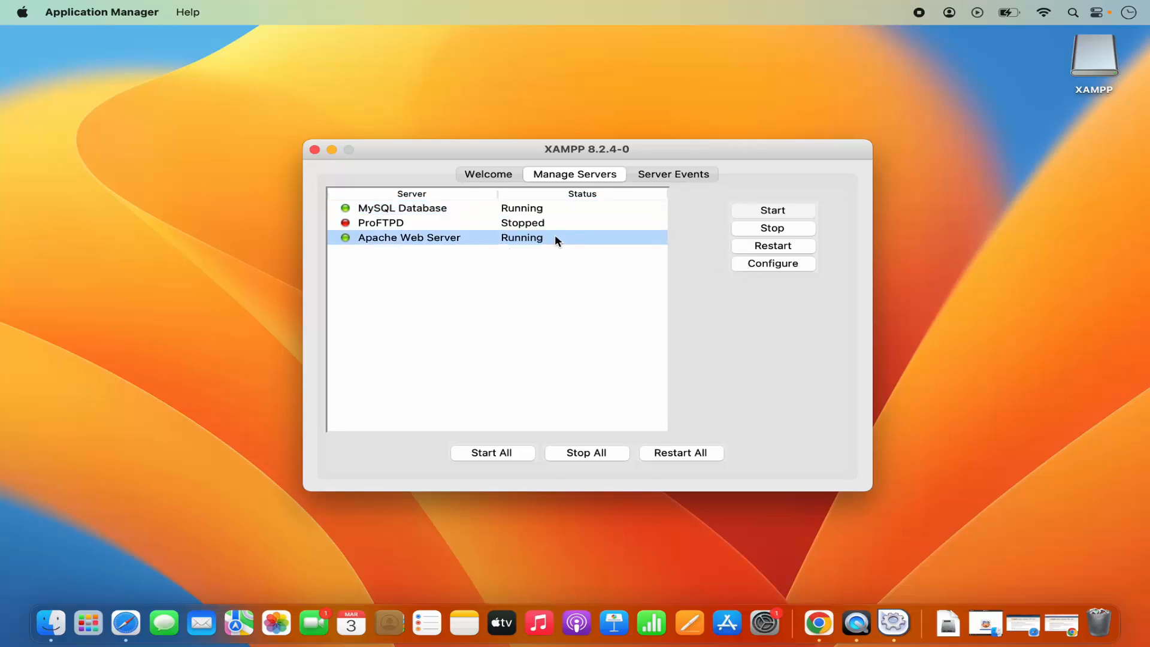
{"action": "left_click", "coordinate": [772, 263]}
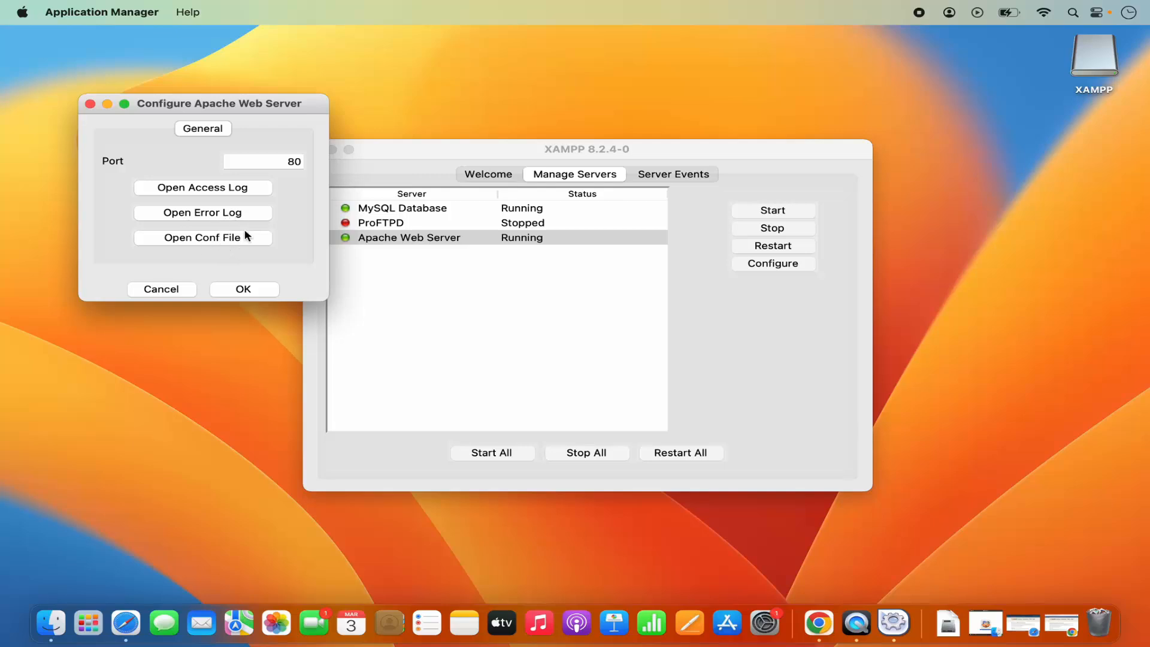
{"action": "double_click", "coordinate": [292, 163]}
{"action": "left_click", "coordinate": [255, 290]}
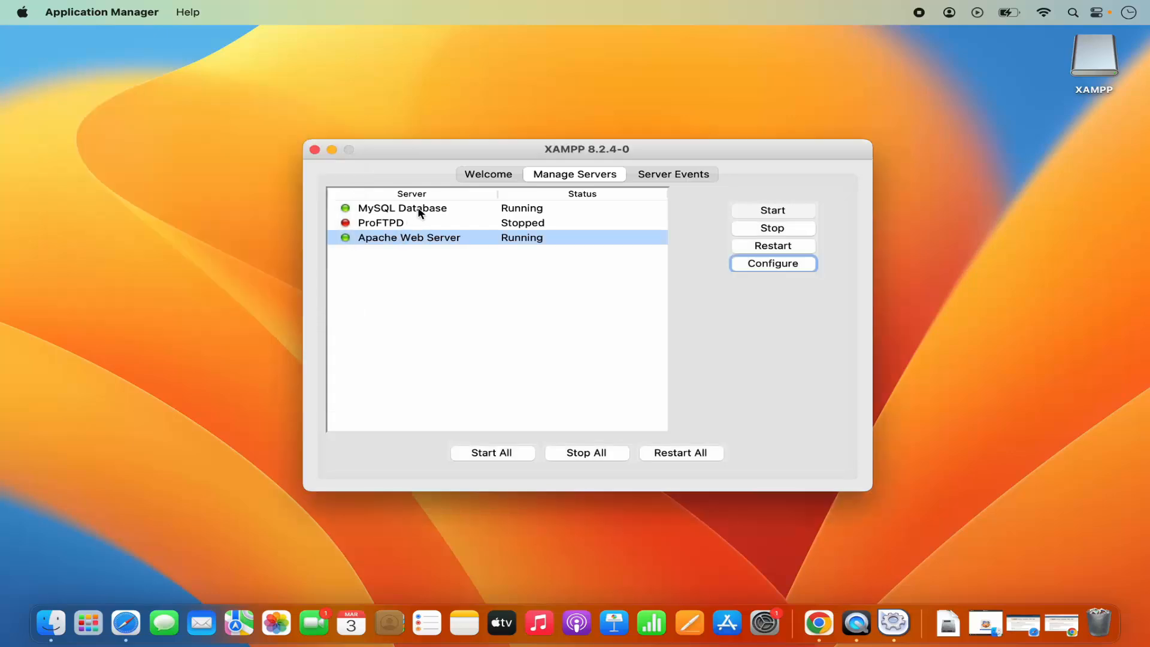
{"action": "left_click", "coordinate": [420, 213]}
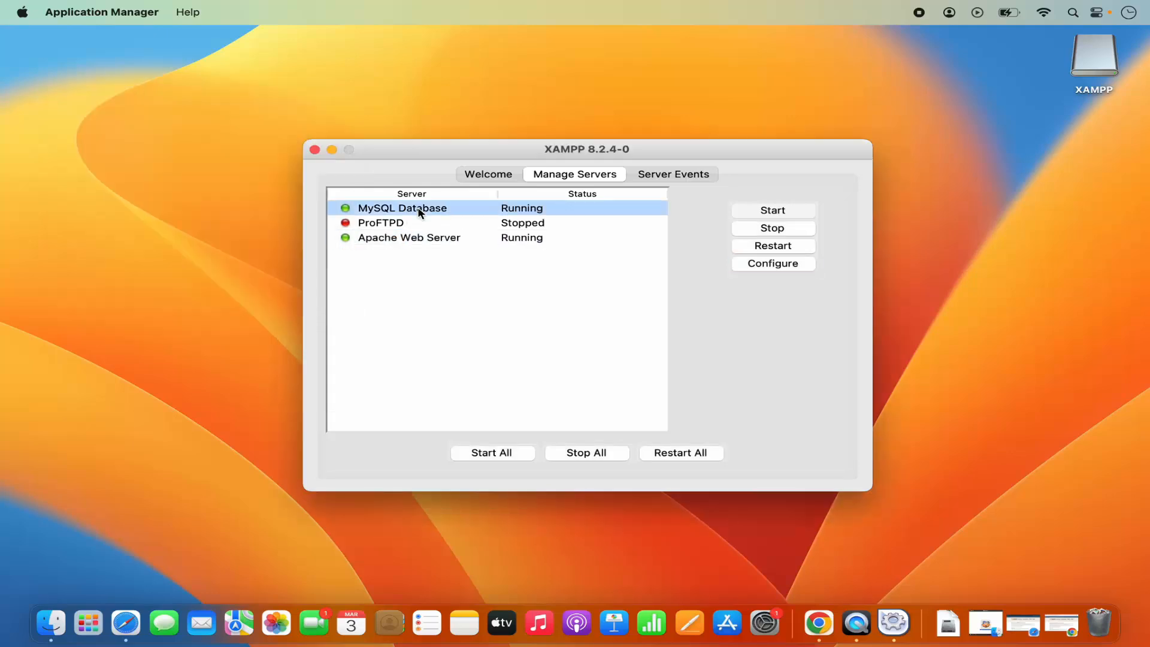
{"action": "left_click", "coordinate": [749, 265]}
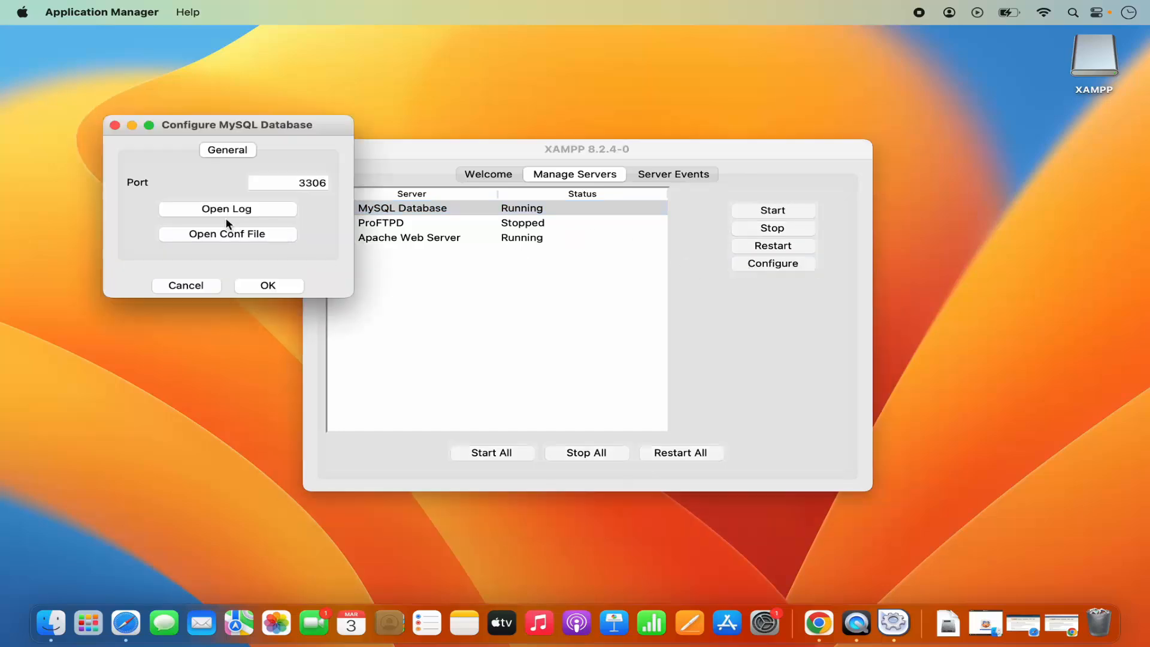
{"action": "left_click", "coordinate": [275, 285]}
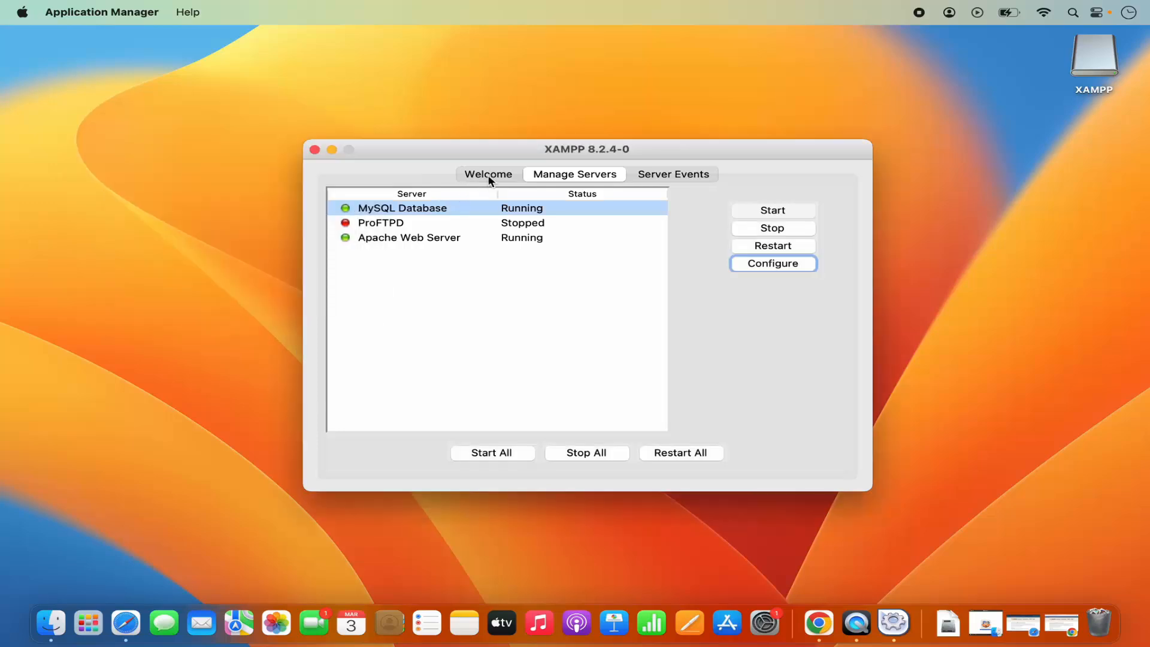
Return the XAMPP manager to its Welcome page, switch to Chrome and open localhost in a new tab.
{"action": "left_click", "coordinate": [488, 177]}
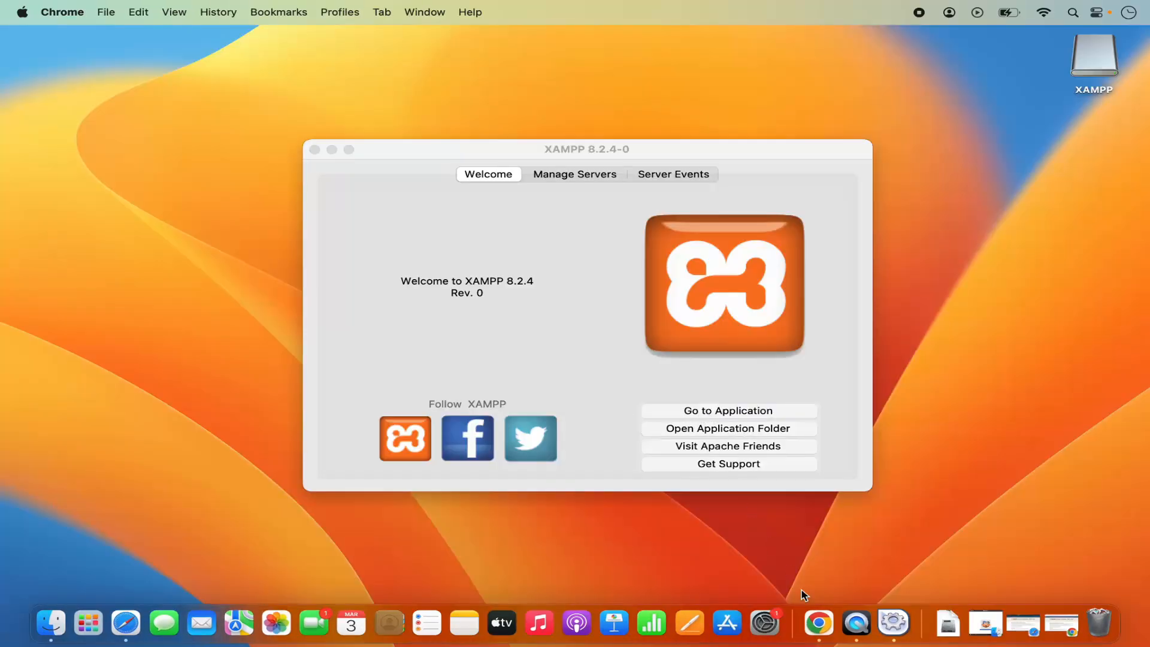
{"action": "left_click", "coordinate": [818, 623]}
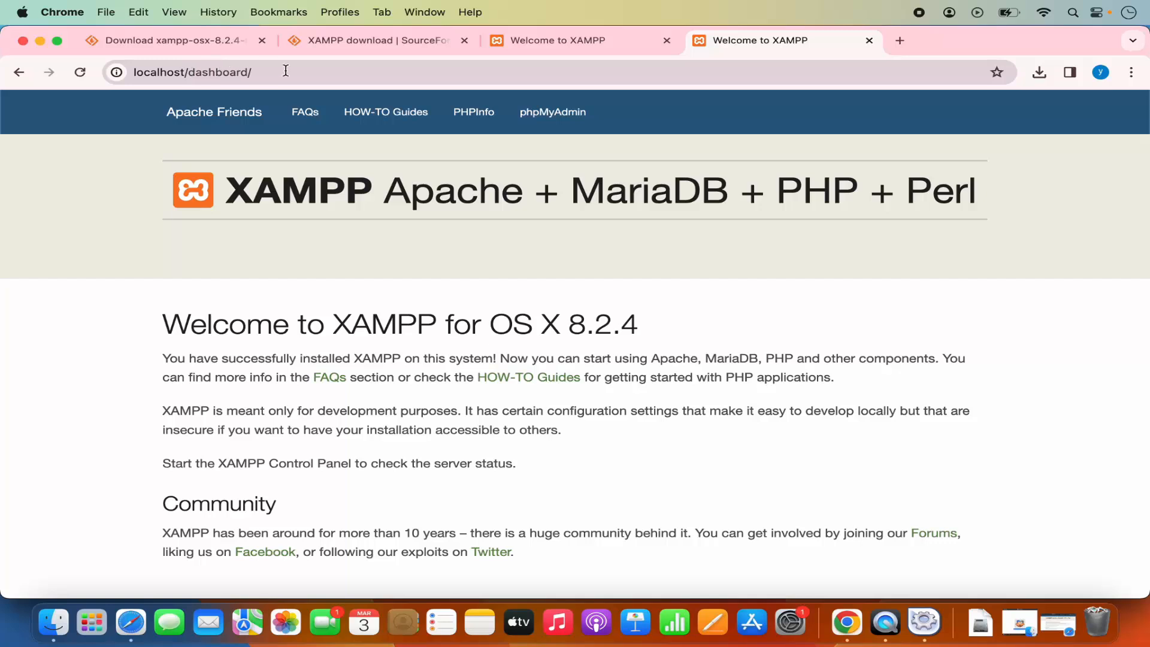
{"action": "left_click", "coordinate": [896, 42]}
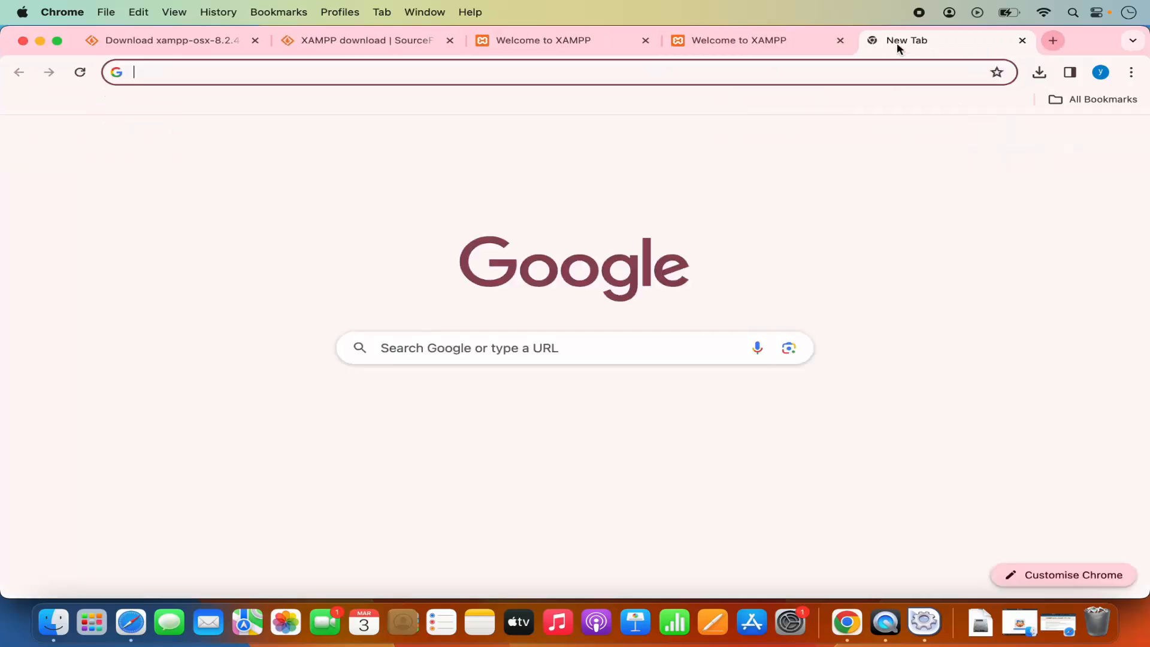
{"action": "type", "text": "loc"}
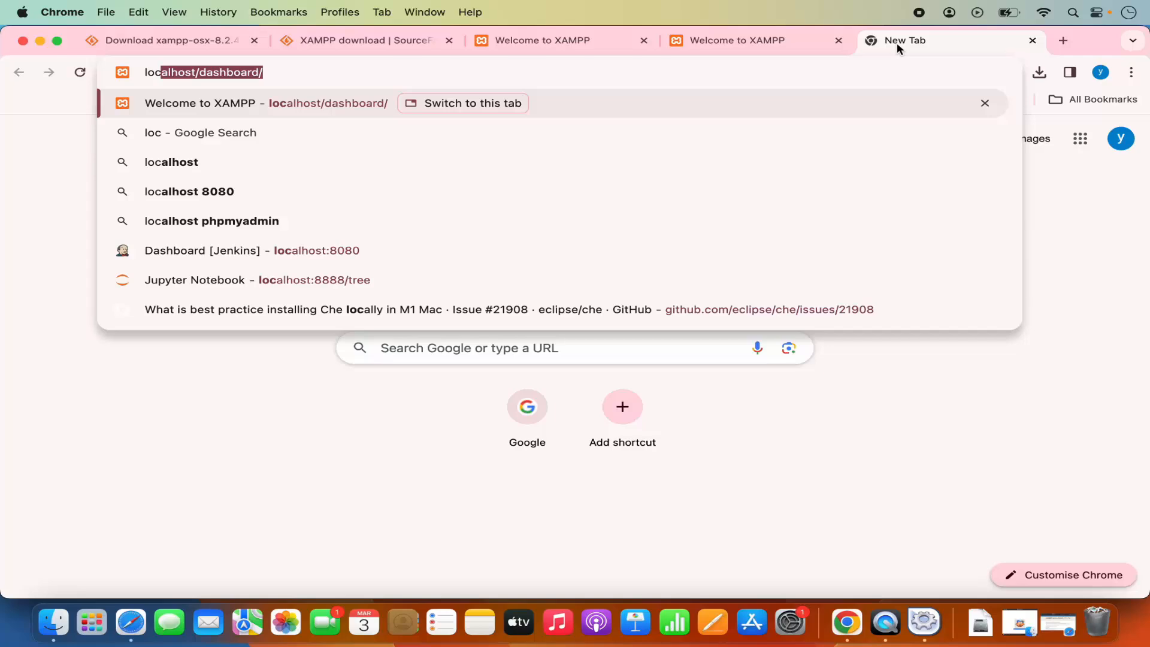
{"action": "type", "text": "al"}
{"action": "type", "text": "host"}
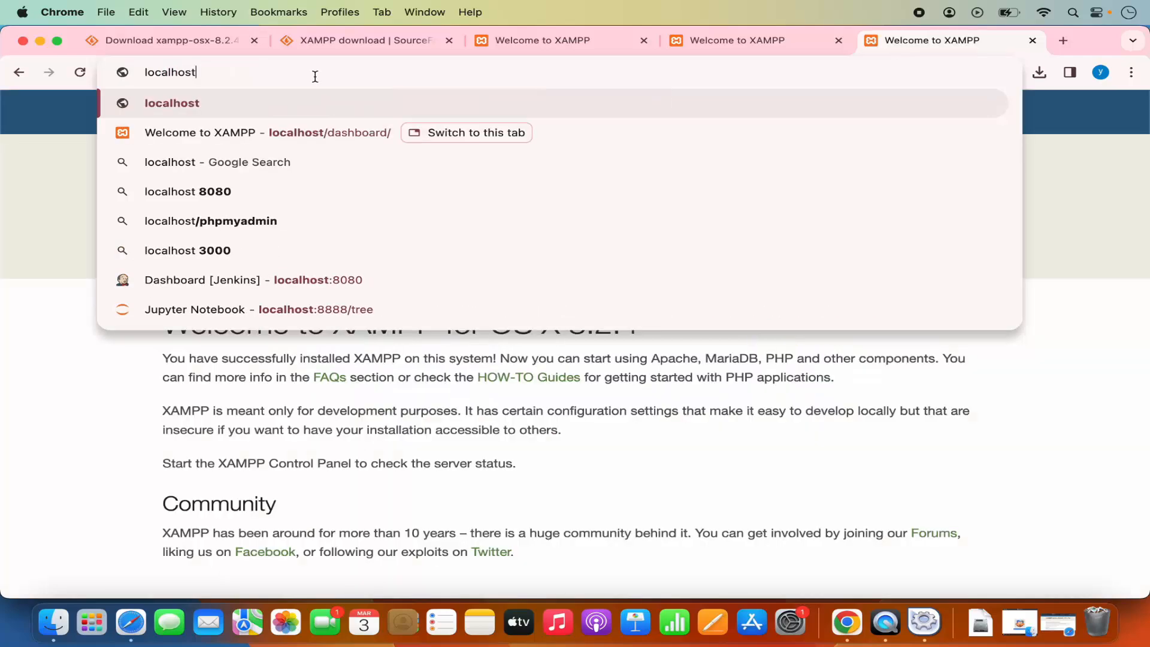
{"action": "left_click", "coordinate": [296, 103]}
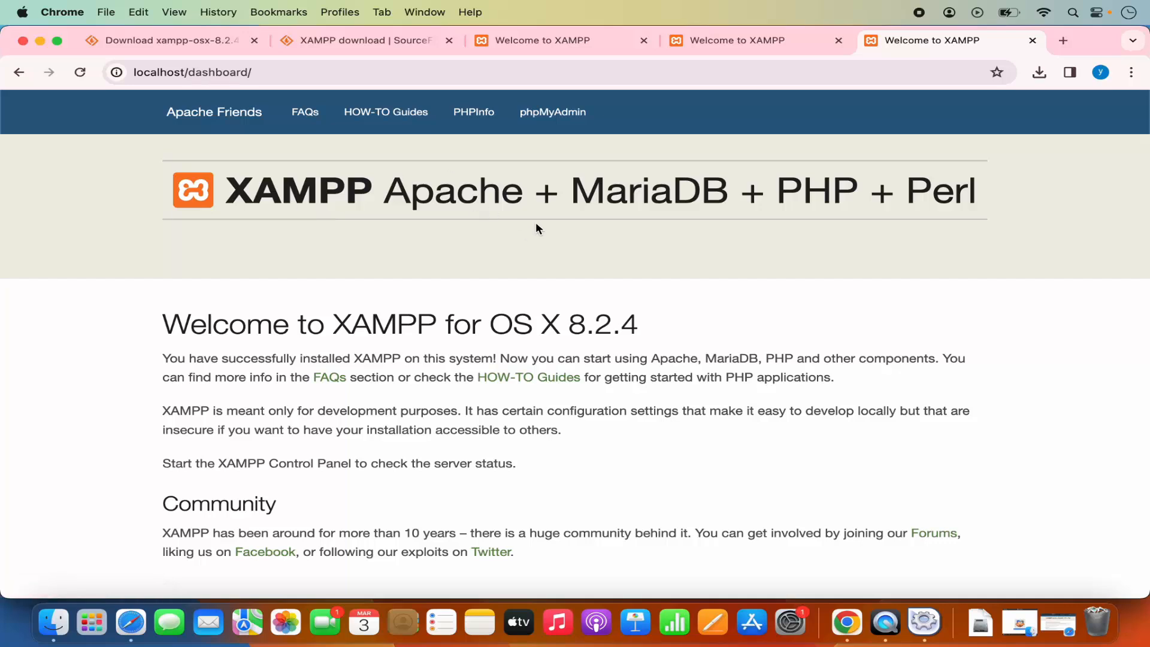
Open phpMyAdmin from the XAMPP dashboard and create a database named my_new_db with the utf8mb4_general_ci collation.
{"action": "left_click", "coordinate": [549, 123]}
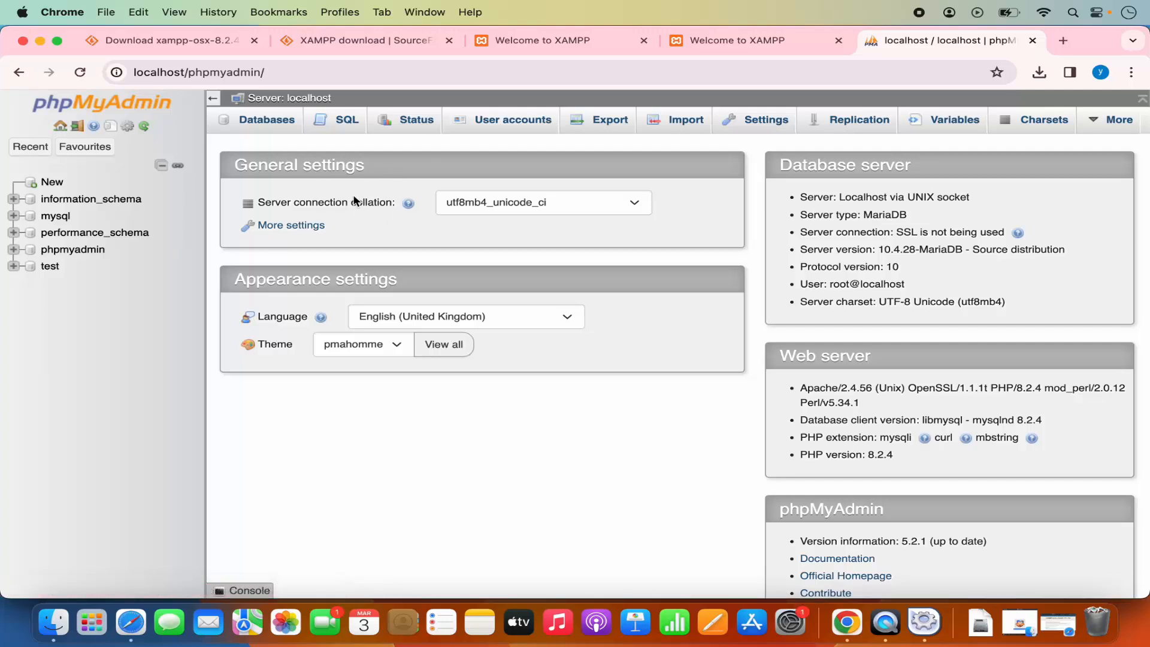
{"action": "left_click", "coordinate": [270, 123]}
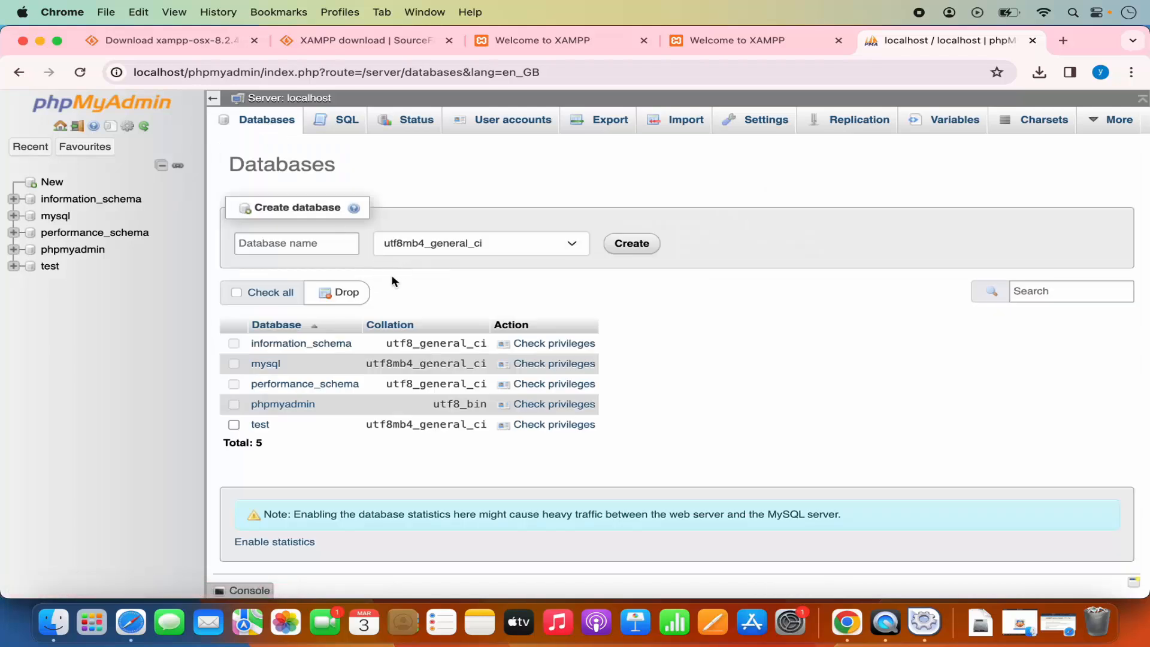
{"action": "left_click", "coordinate": [285, 245]}
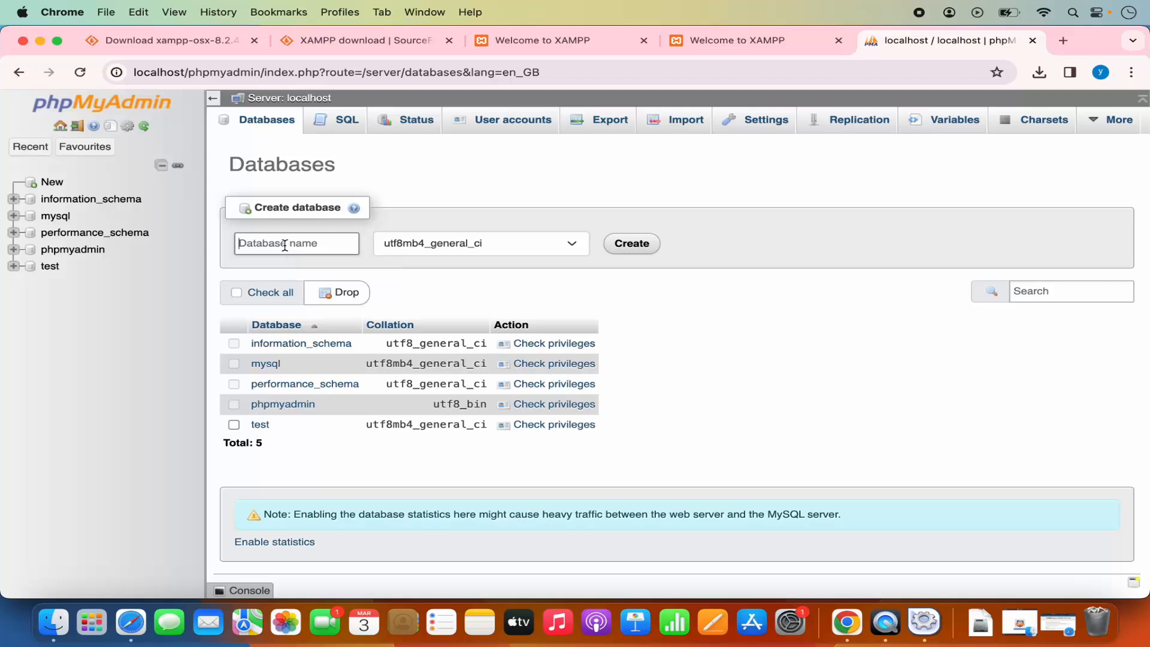
{"action": "type", "text": "my_new_db"}
{"action": "left_click", "coordinate": [462, 246]}
{"action": "left_click", "coordinate": [705, 254]}
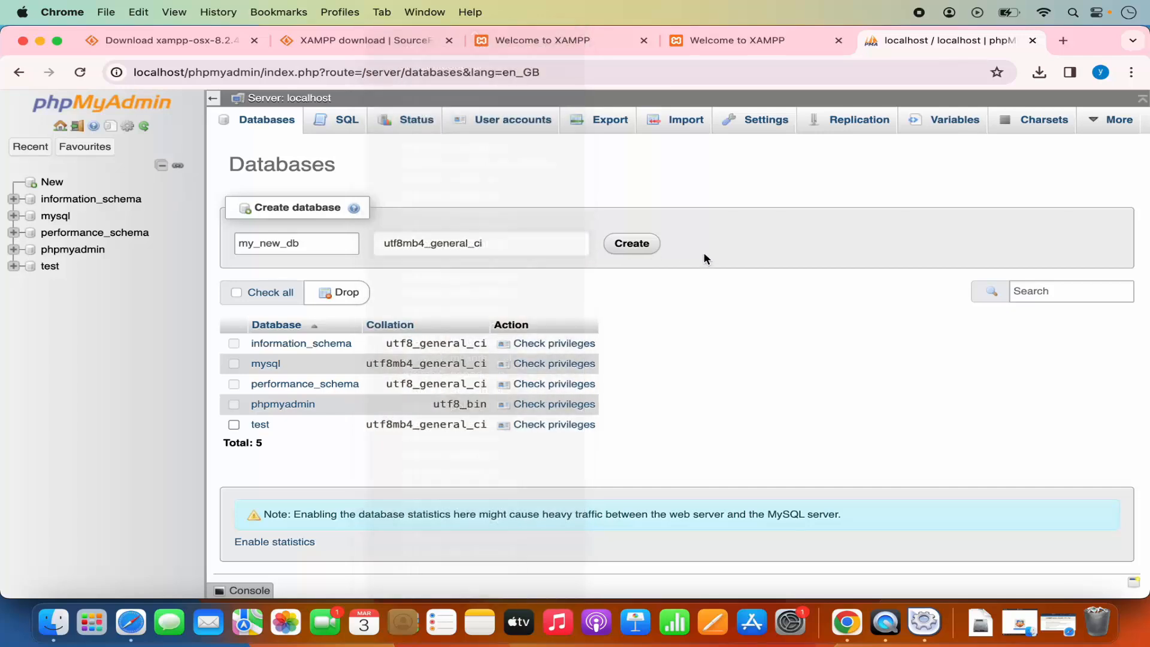
{"action": "left_click", "coordinate": [634, 246]}
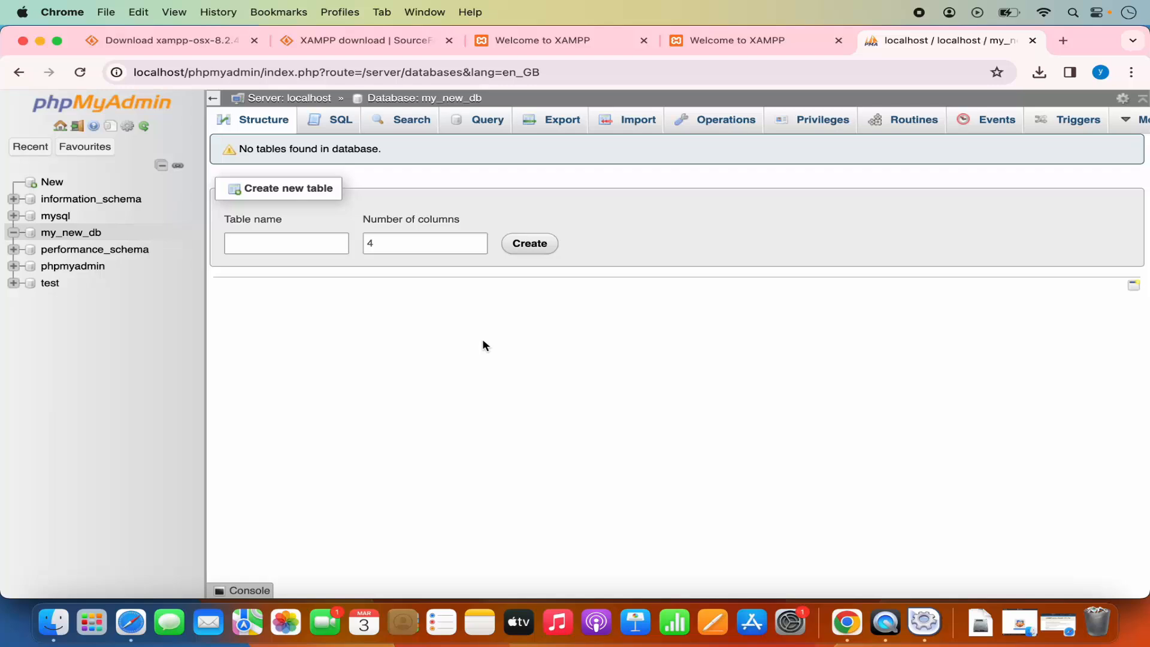
Minimize the browser, examine the contents of the xamppfiles application folder from the XAMPP manager, and close the folder window.
{"action": "left_click", "coordinate": [40, 41]}
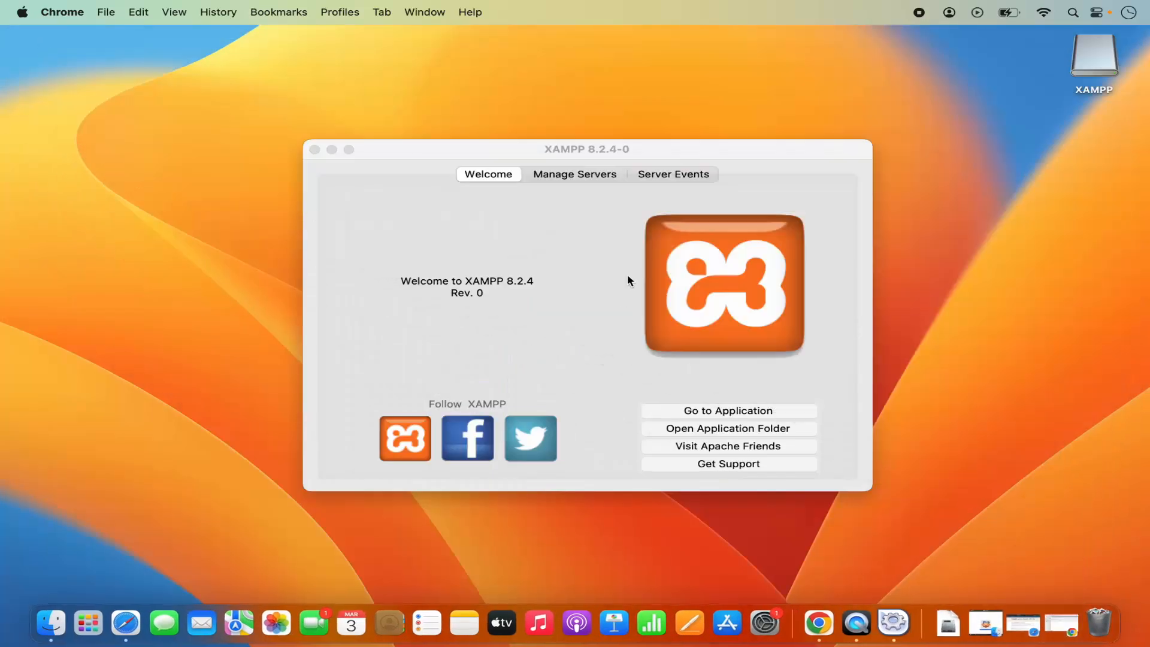
{"action": "left_click", "coordinate": [627, 276]}
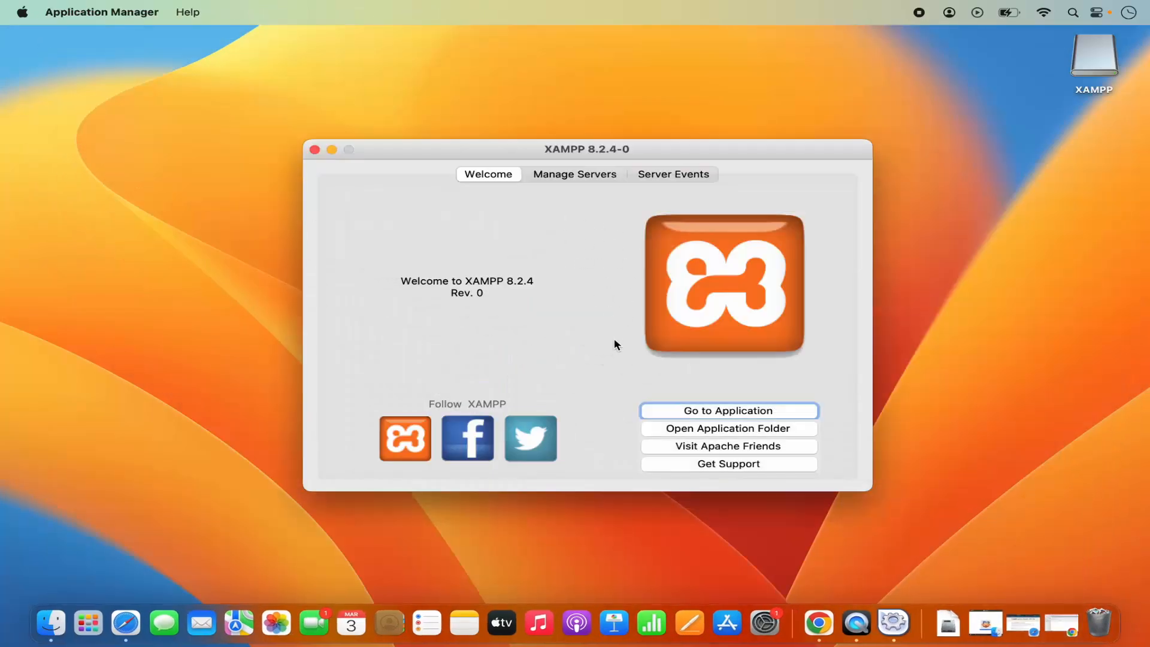
{"action": "left_click", "coordinate": [725, 434]}
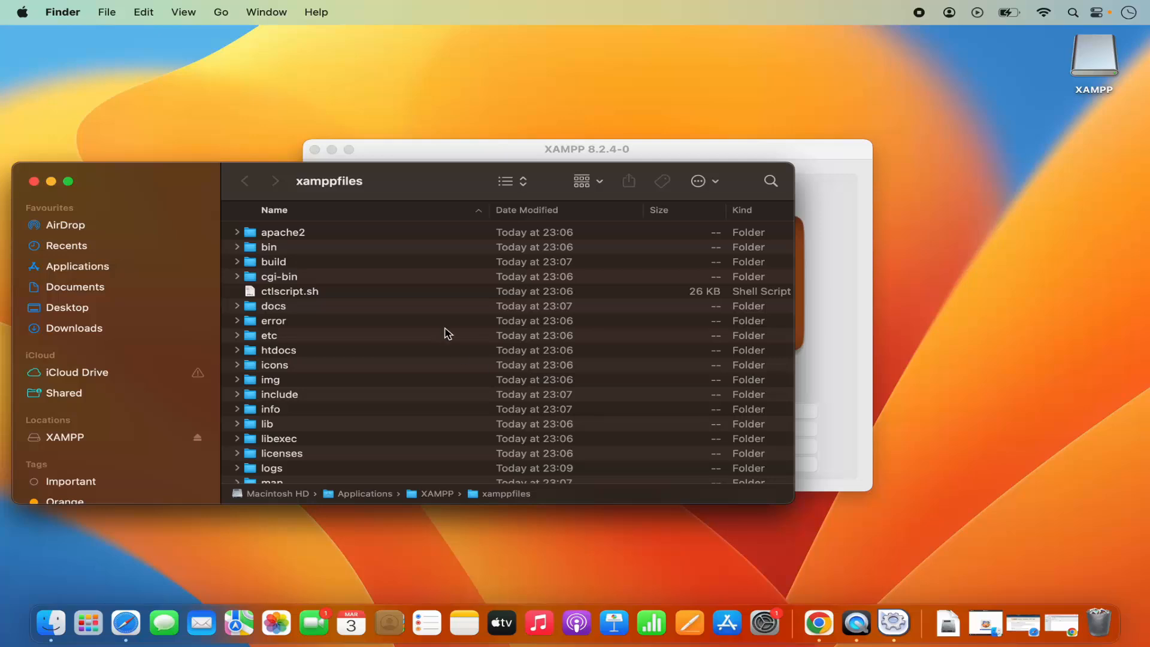
{"action": "left_click_drag", "start_coordinate": [439, 181], "coordinate": [511, 174]}
{"action": "double_click", "coordinate": [510, 174]}
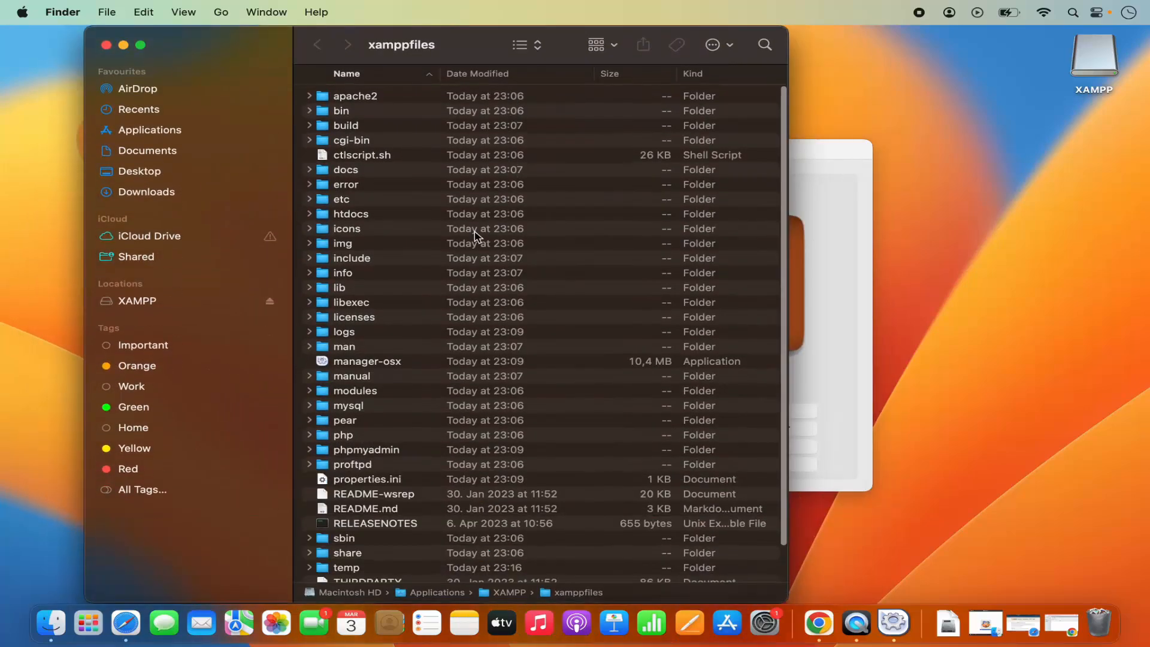
{"action": "scroll", "coordinate": [426, 276], "scroll_direction": "down", "scroll_amount": 3}
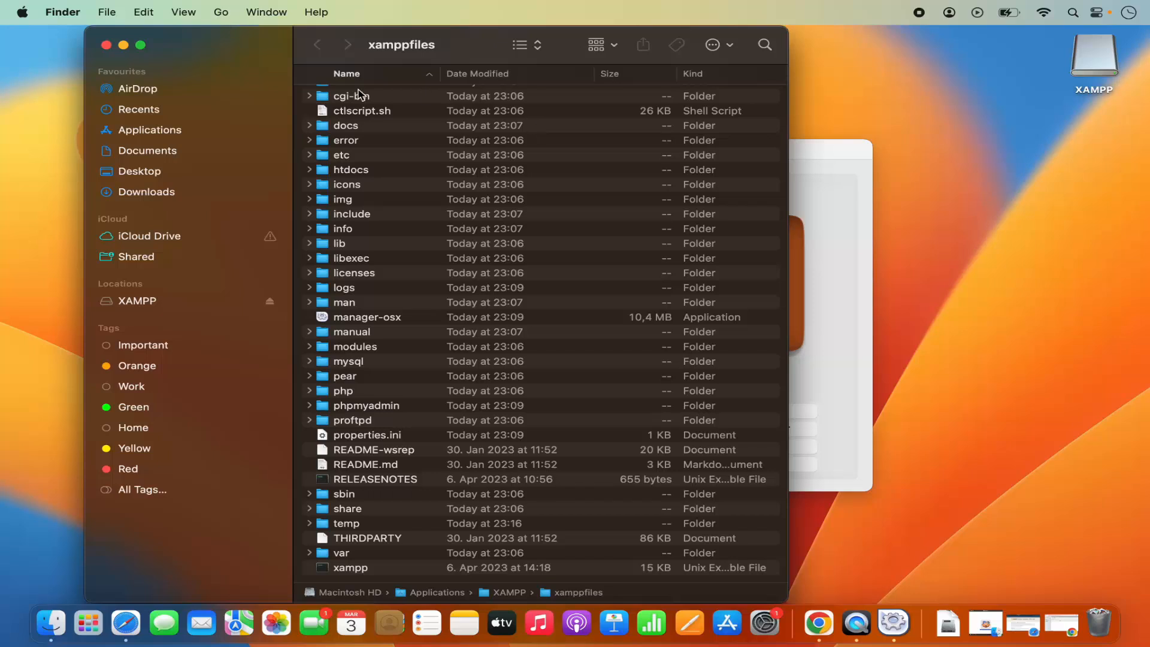
{"action": "left_click", "coordinate": [107, 46]}
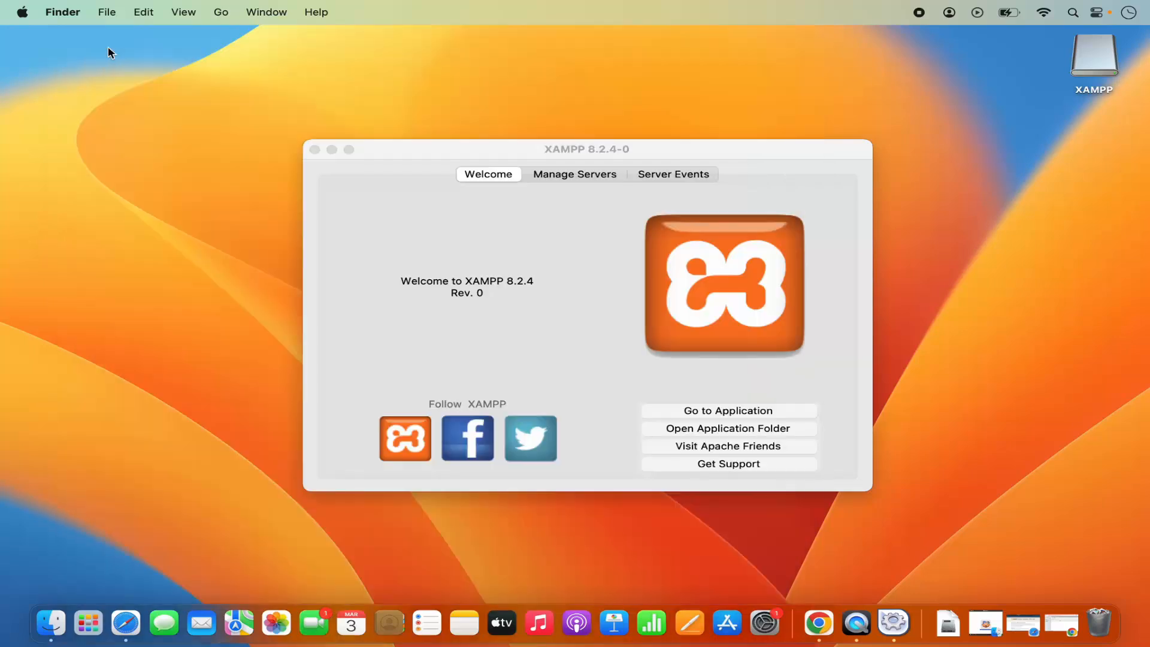
Open the Applications folder in Finder and select the XAMPP folder.
{"action": "right_click", "coordinate": [56, 623]}
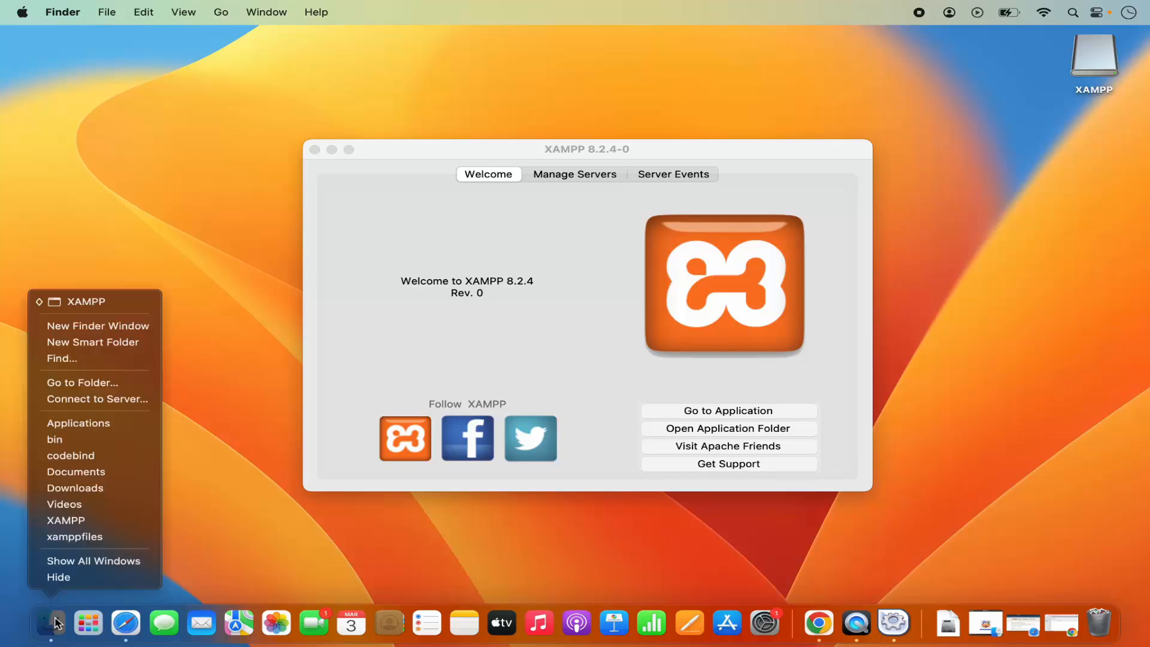
{"action": "left_click", "coordinate": [78, 423]}
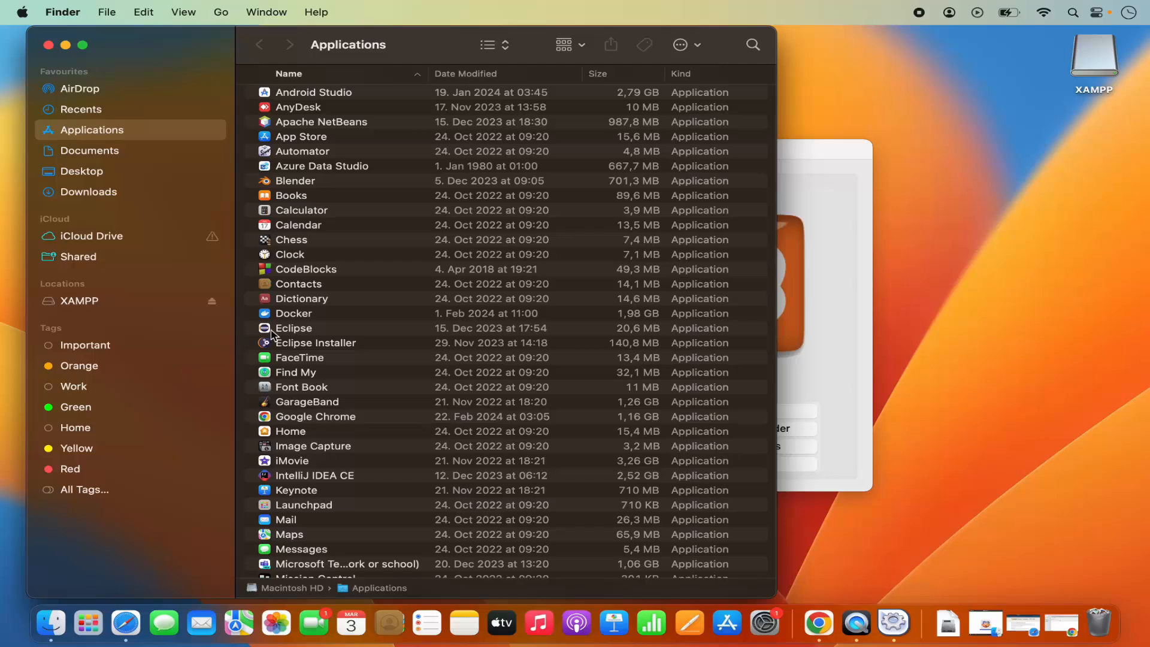
{"action": "scroll", "coordinate": [361, 413], "scroll_direction": "down", "scroll_amount": 10}
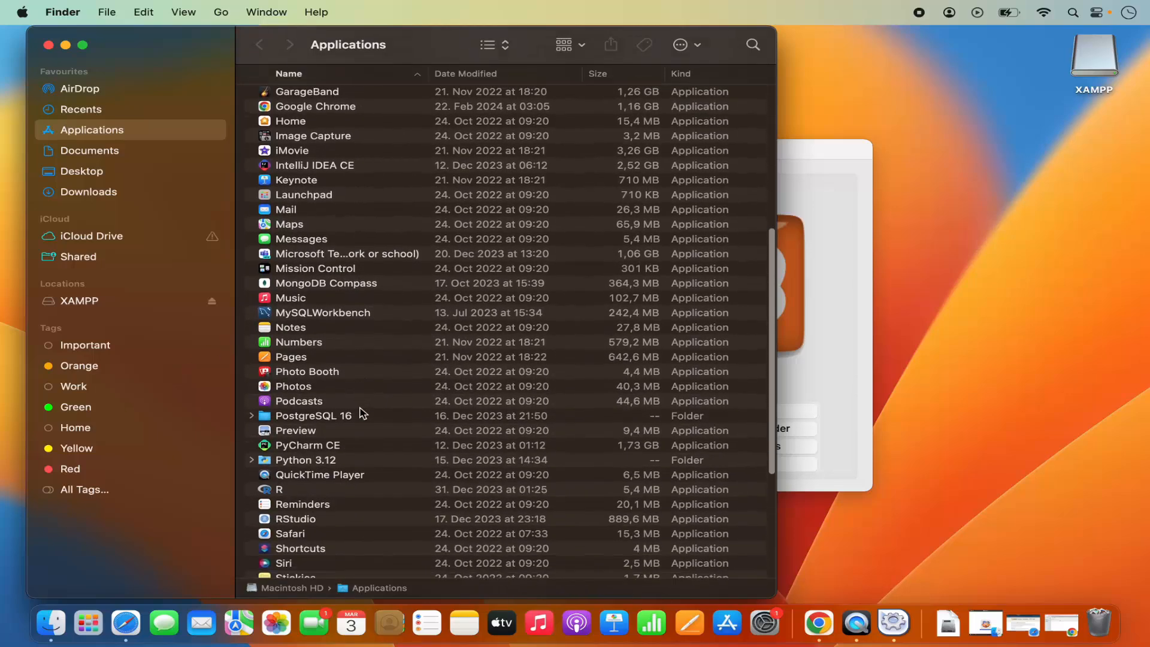
{"action": "scroll", "coordinate": [361, 413], "scroll_direction": "down", "scroll_amount": 8}
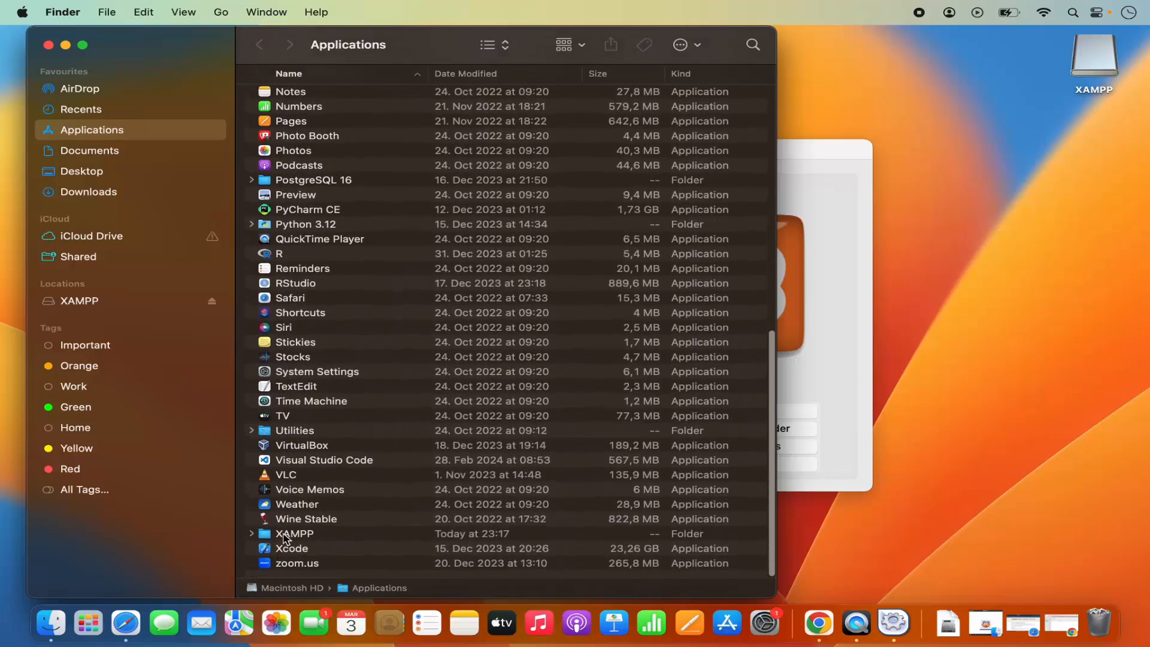
{"action": "left_click", "coordinate": [289, 537]}
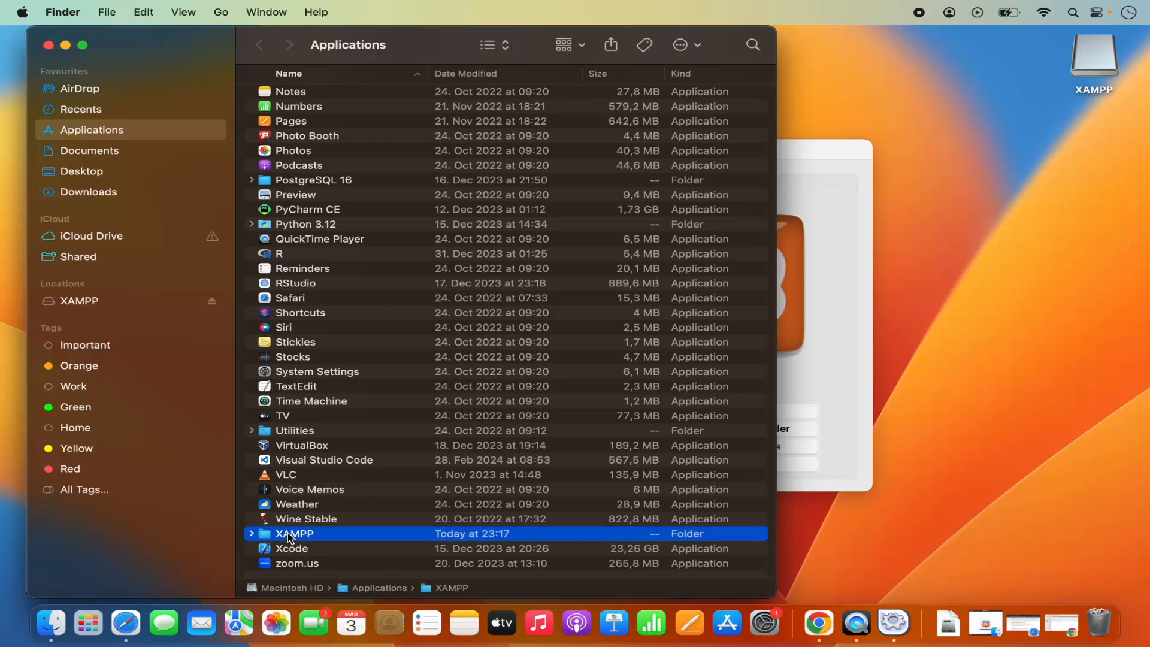
Create a folder named demo inside the htdocs folder of the XAMPP installation.
{"action": "double_click", "coordinate": [289, 534]}
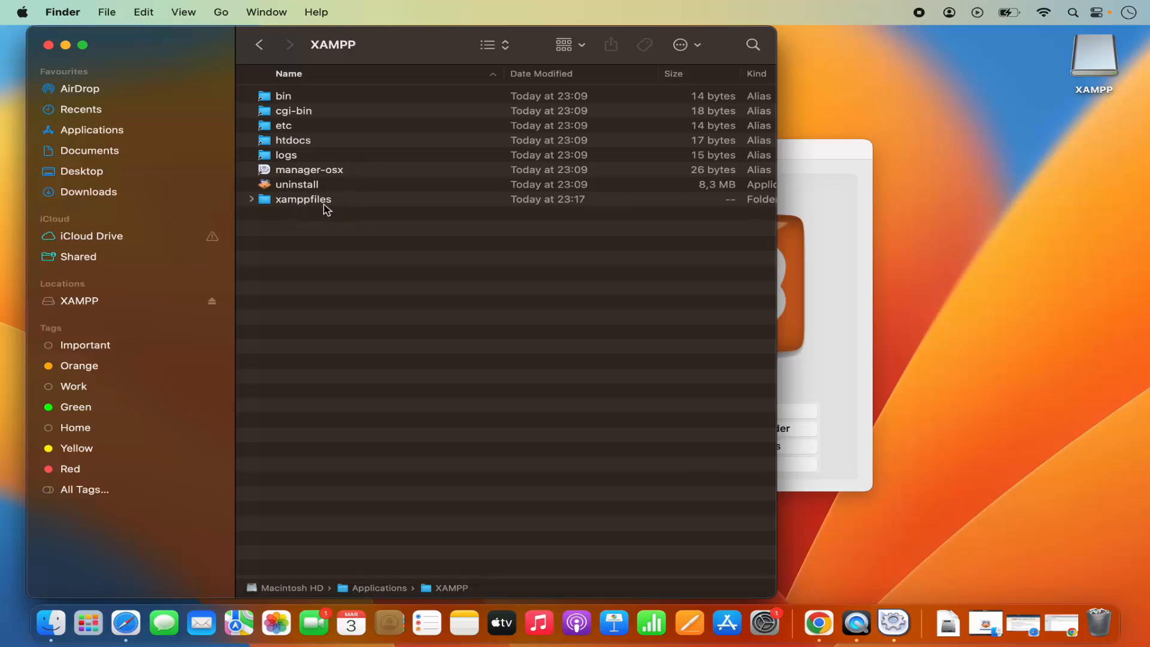
{"action": "double_click", "coordinate": [295, 141]}
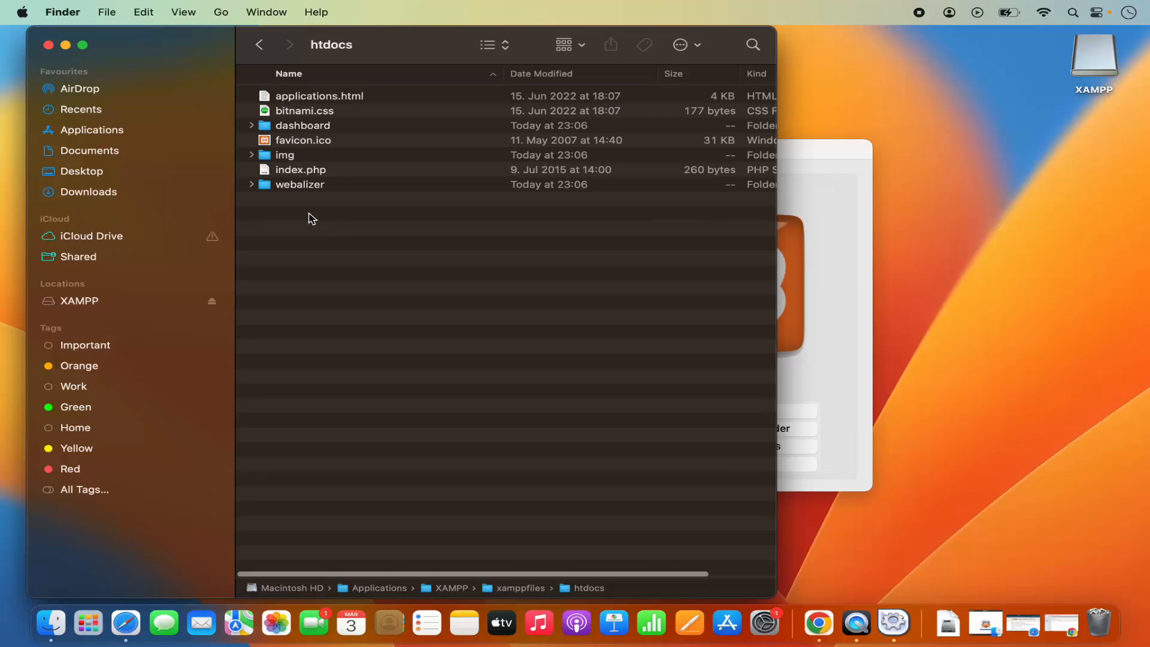
{"action": "right_click", "coordinate": [313, 214]}
{"action": "left_click", "coordinate": [321, 222]}
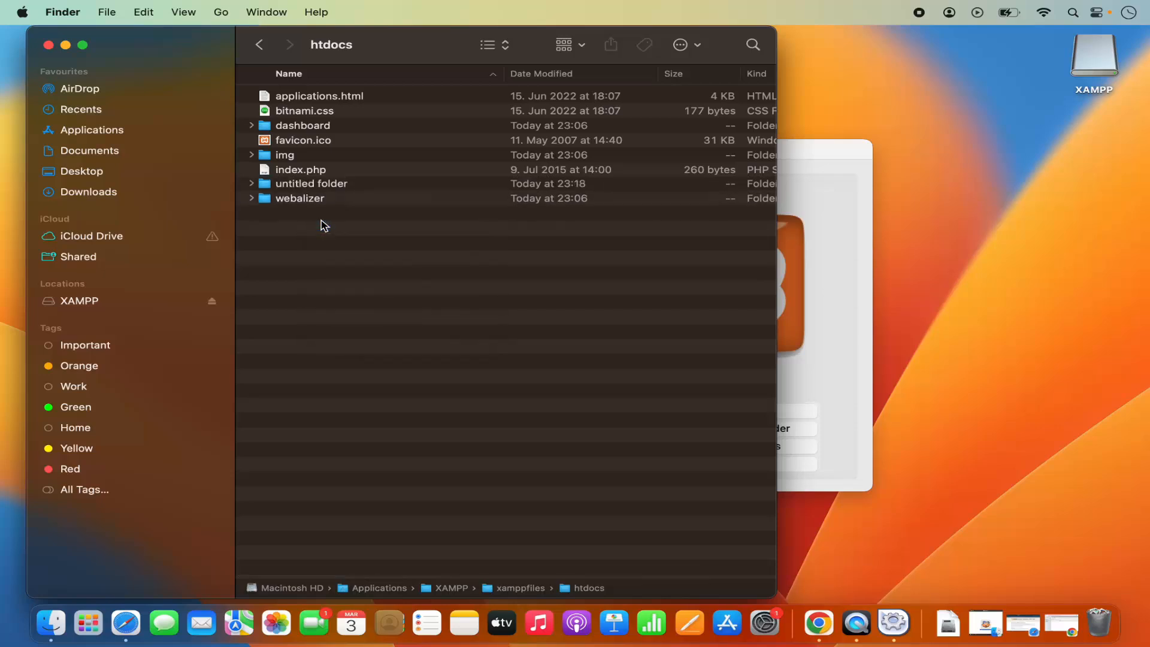
{"action": "type", "text": "de"}
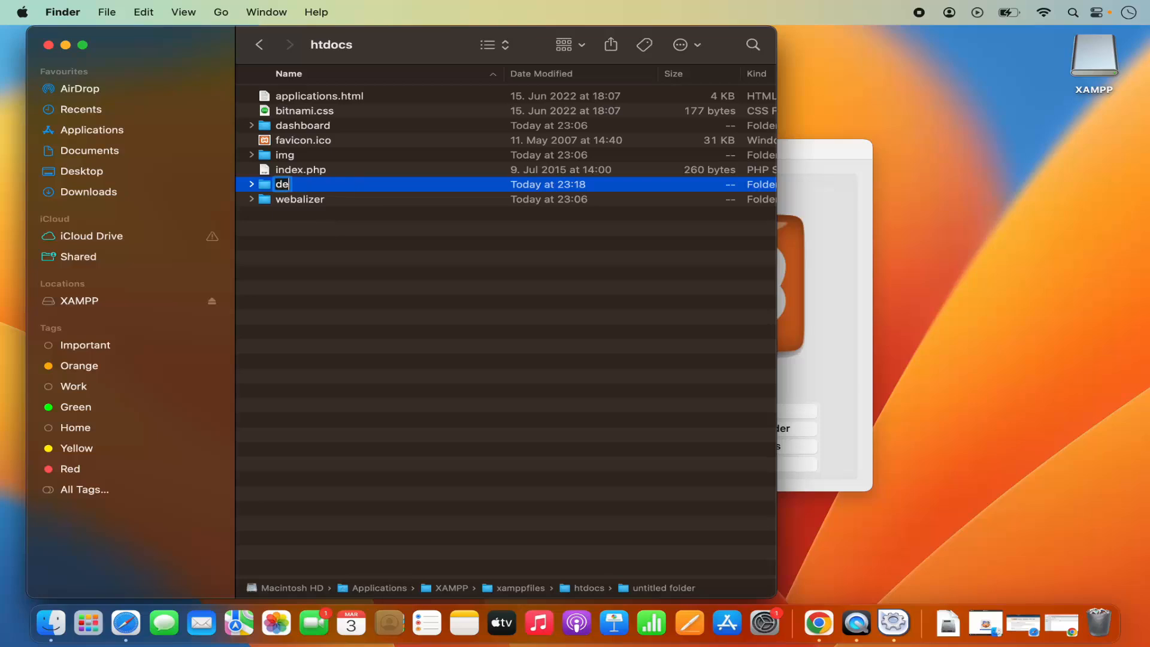
{"action": "type", "text": "mo"}
{"action": "key", "text": "Return"}
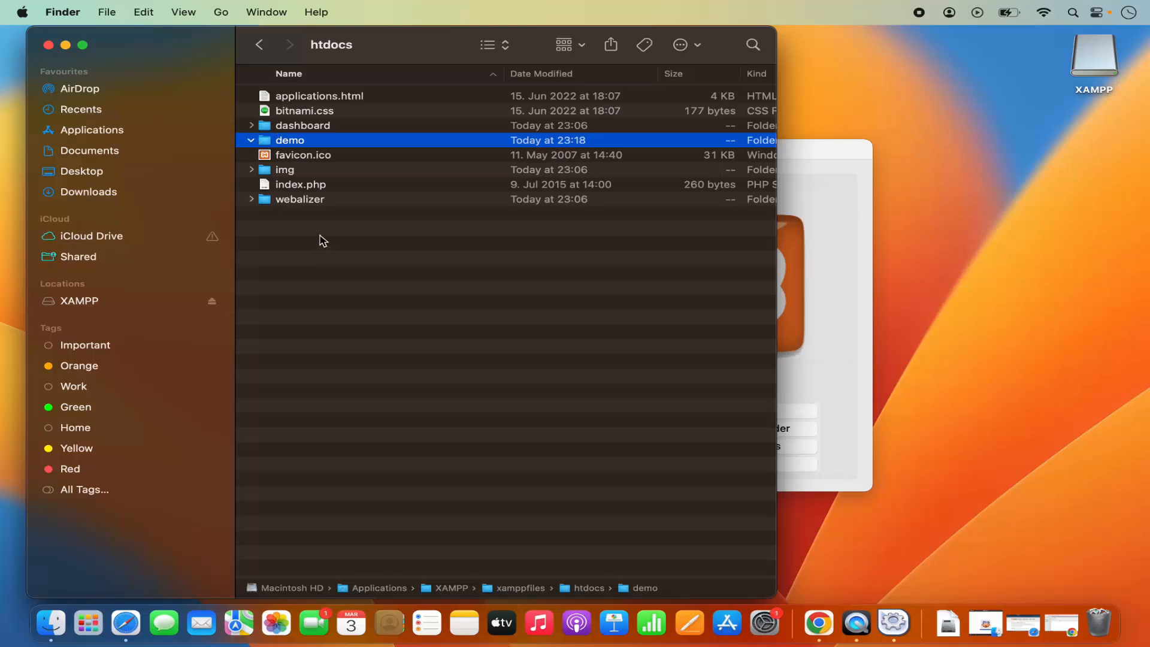
Find Visual Studio Code with the system search and launch it.
{"action": "left_click", "coordinate": [1073, 13]}
{"action": "type", "text": "vi"}
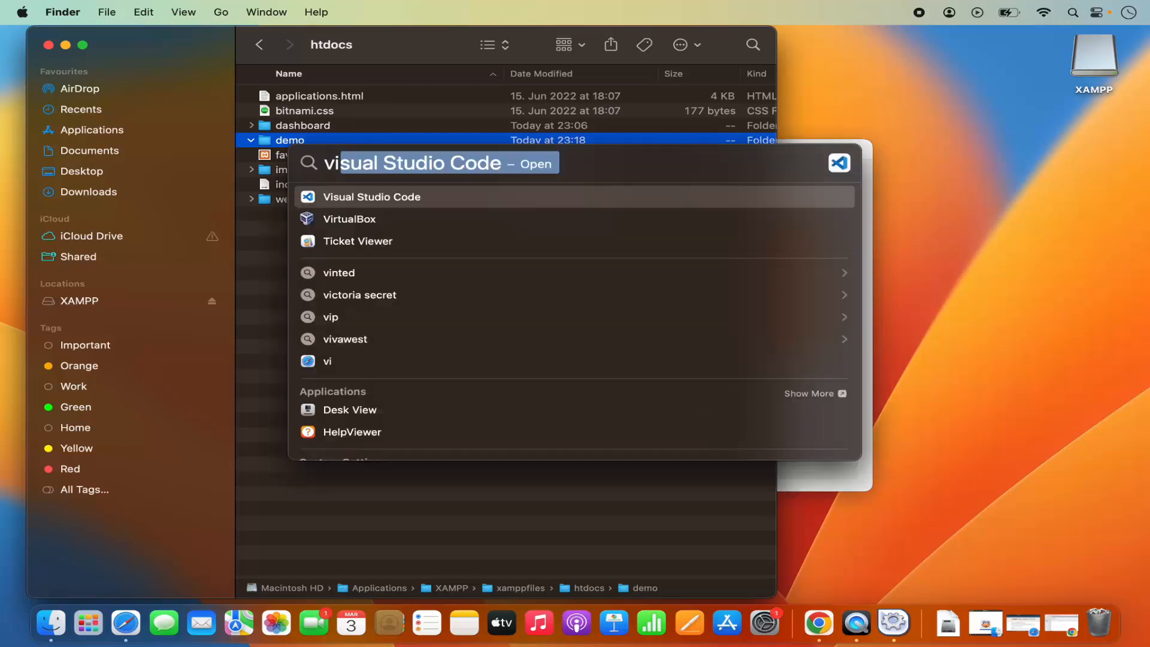
{"action": "key", "text": "Return"}
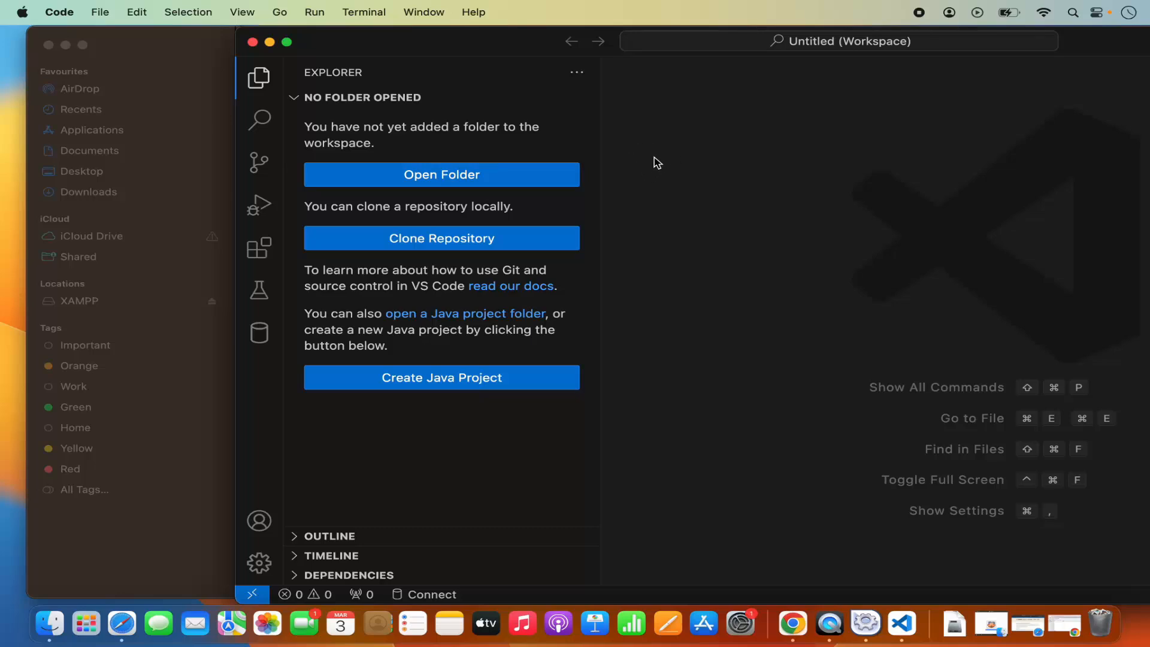
Open the demo folder from Applications > XAMPP > htdocs in the workspace and trust its authors.
{"action": "left_click", "coordinate": [436, 179]}
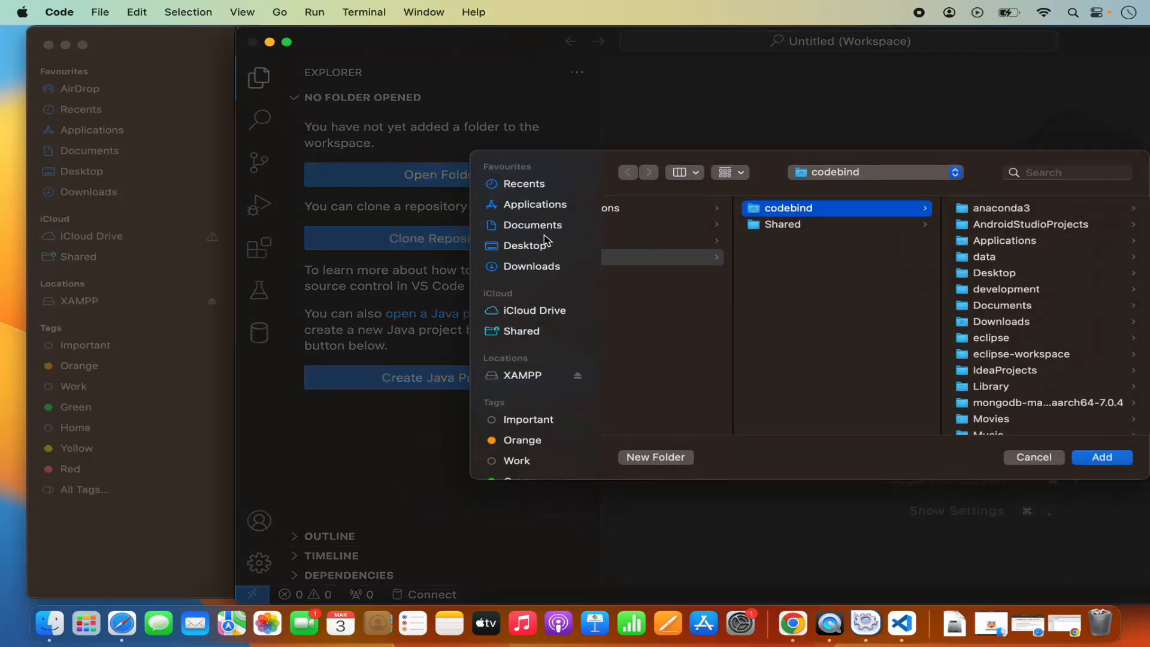
{"action": "left_click", "coordinate": [537, 210]}
{"action": "scroll", "coordinate": [653, 368], "scroll_direction": "down", "scroll_amount": 10}
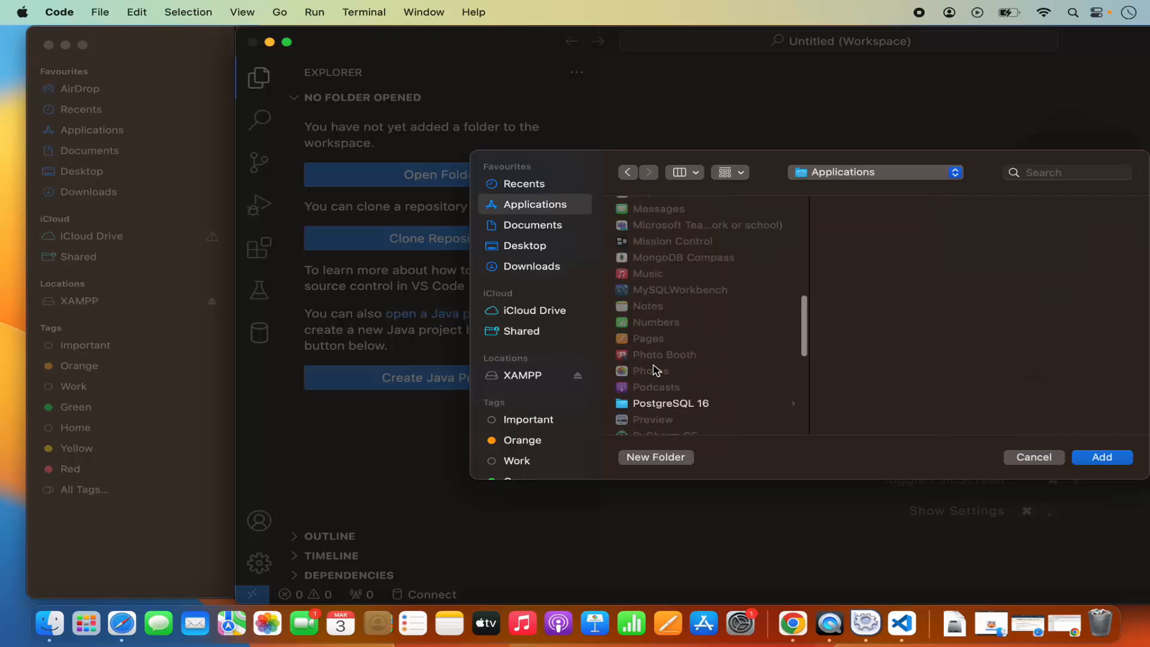
{"action": "scroll", "coordinate": [653, 369], "scroll_direction": "down", "scroll_amount": 5}
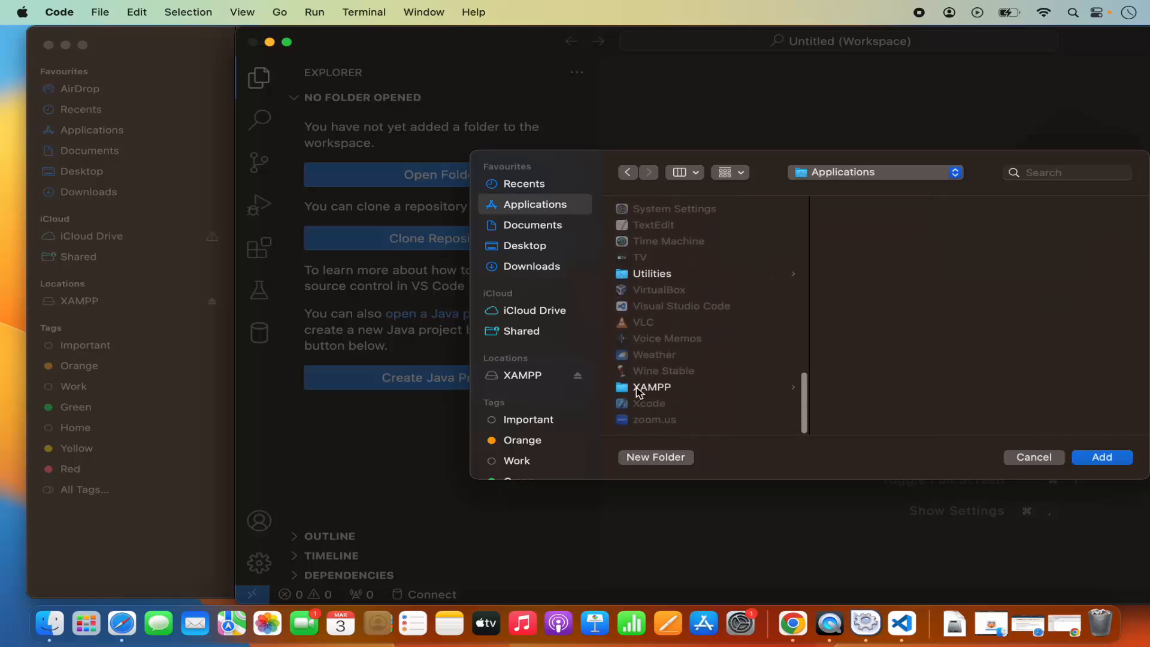
{"action": "left_click", "coordinate": [639, 390]}
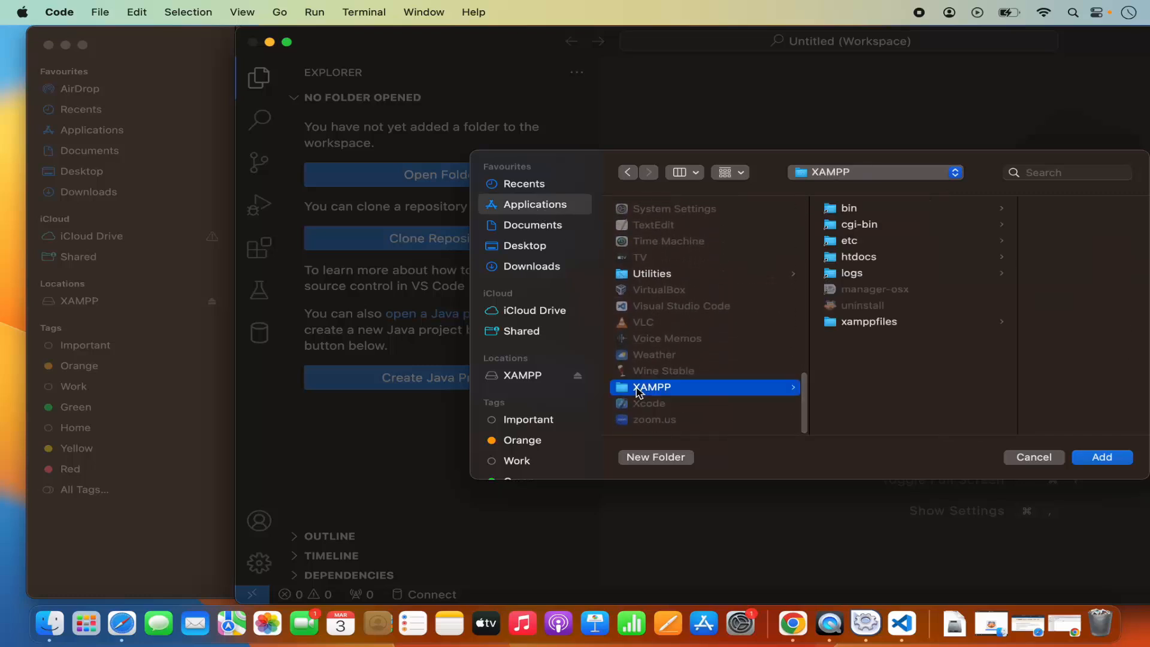
{"action": "left_click", "coordinate": [858, 258]}
{"action": "left_click", "coordinate": [967, 259]}
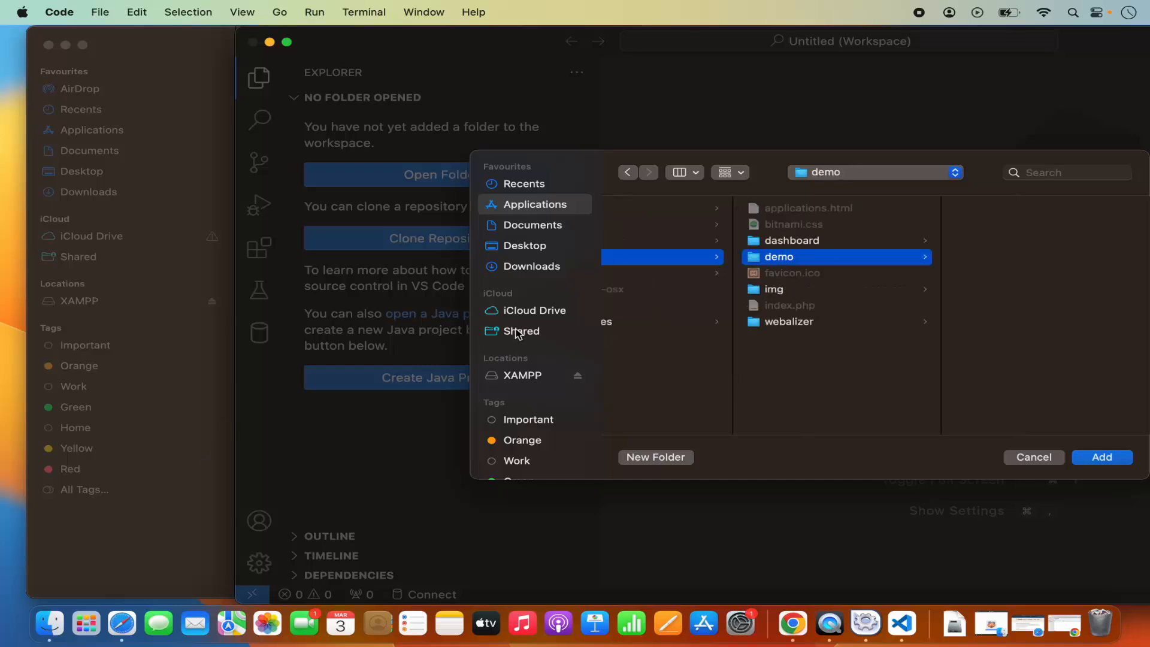
{"action": "left_click", "coordinate": [1087, 458]}
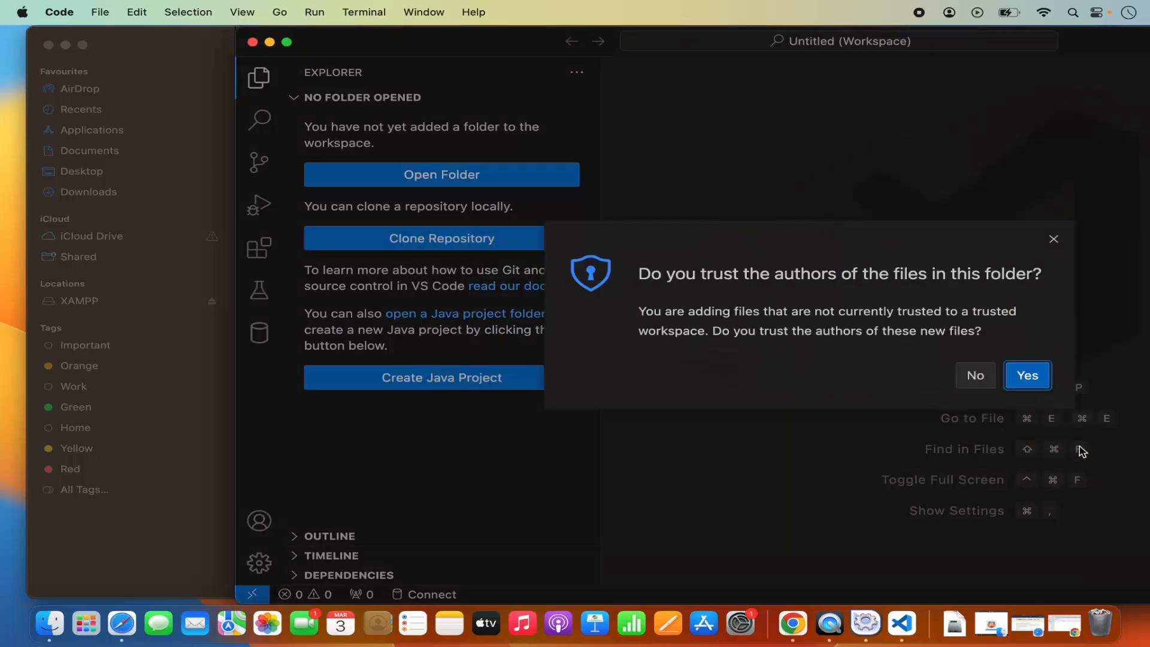
{"action": "left_click", "coordinate": [1027, 376]}
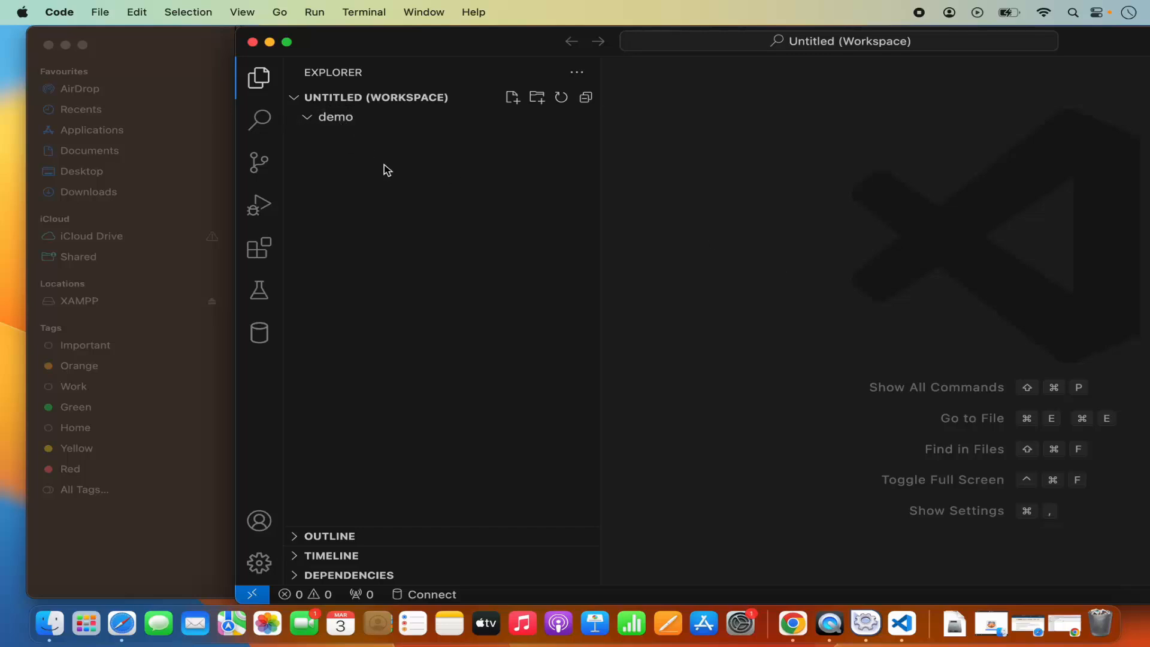
Create a new file named hello.php in the demo folder.
{"action": "left_click", "coordinate": [513, 103]}
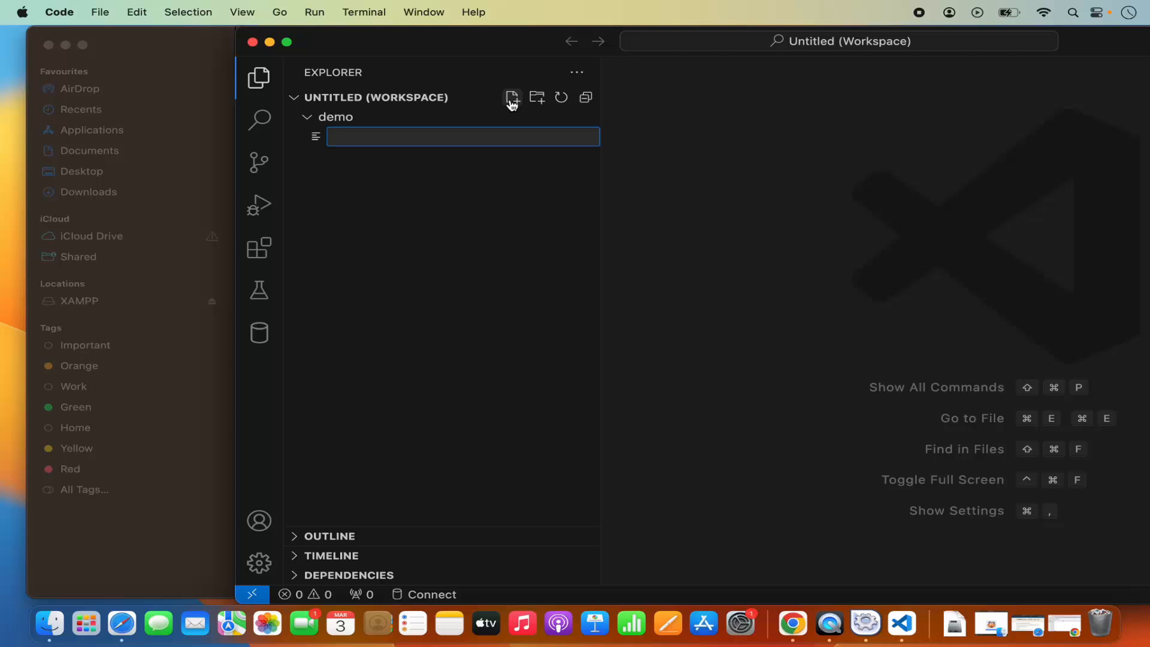
{"action": "type", "text": "hello.php"}
{"action": "key", "text": "Return"}
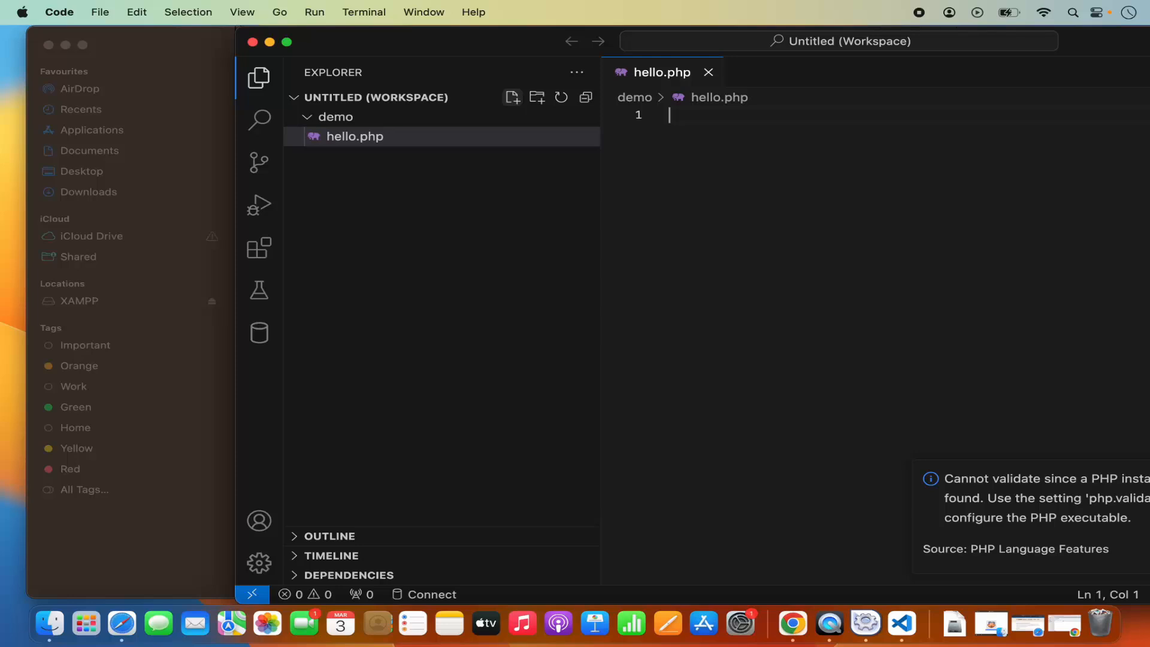
Paste a PHP block that echoes "Hello, World!" into hello.php and save the file.
{"action": "type", "text": "<"}
{"action": "key", "text": "BackSpace"}
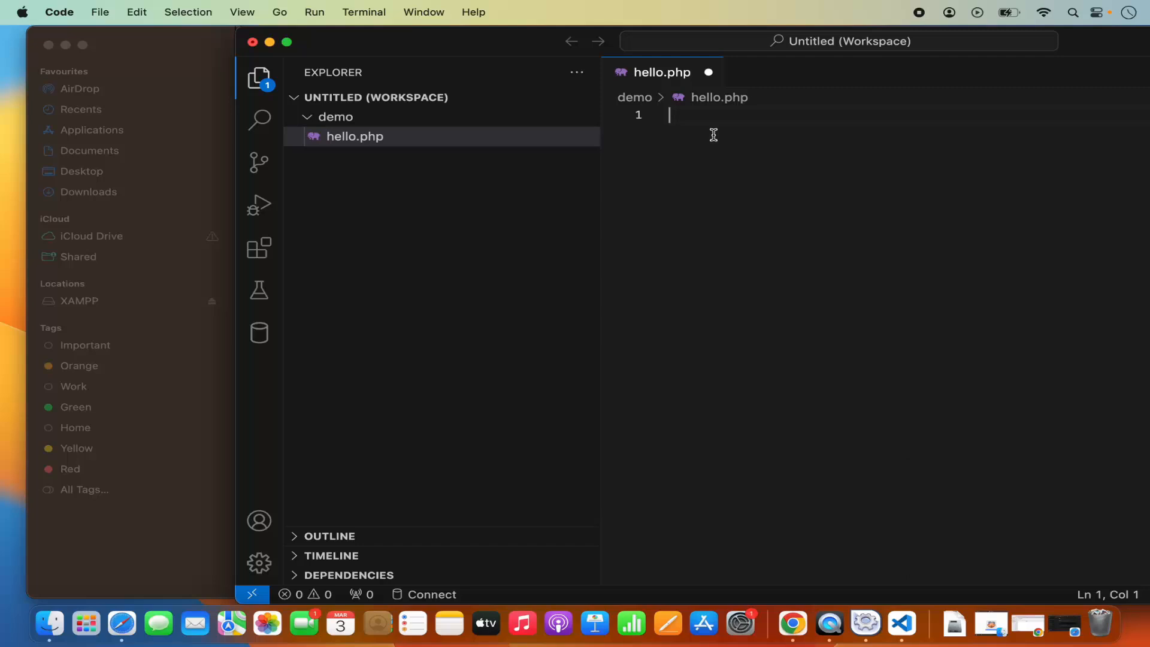
{"action": "type", "text": "<?php echo \"Hello, World!\"; ?>"}
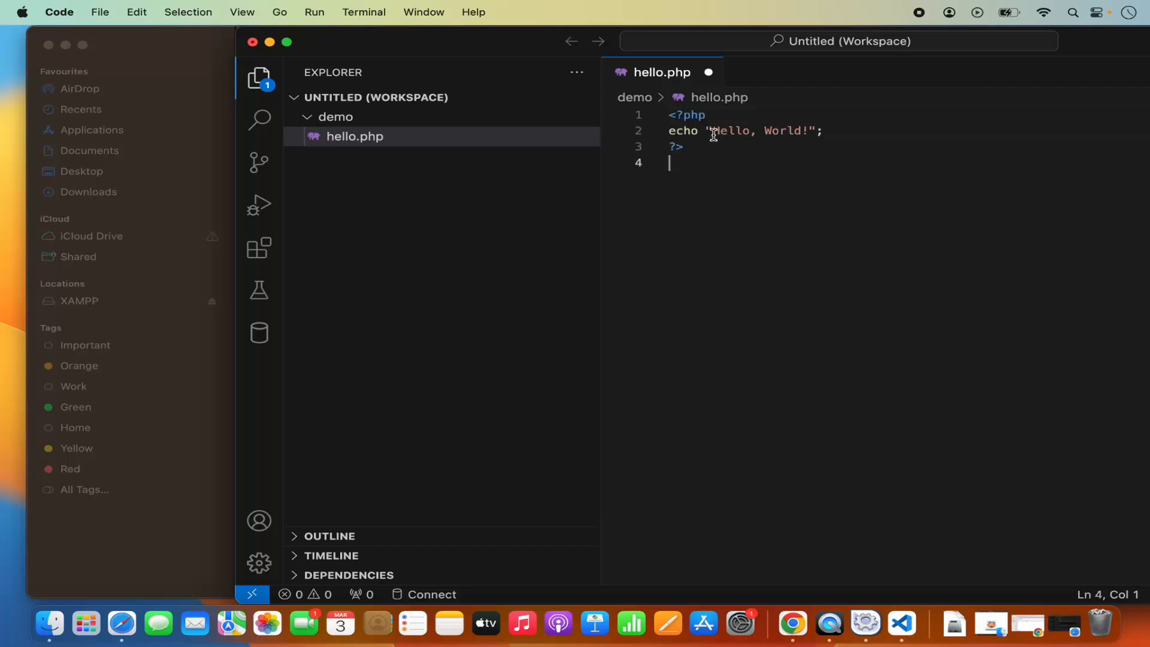
{"action": "key", "text": "super+s"}
Switch to Chrome and open localhost/demo/hello.php in a new tab, checking the file name in Visual Studio Code.
{"action": "left_click", "coordinate": [791, 623]}
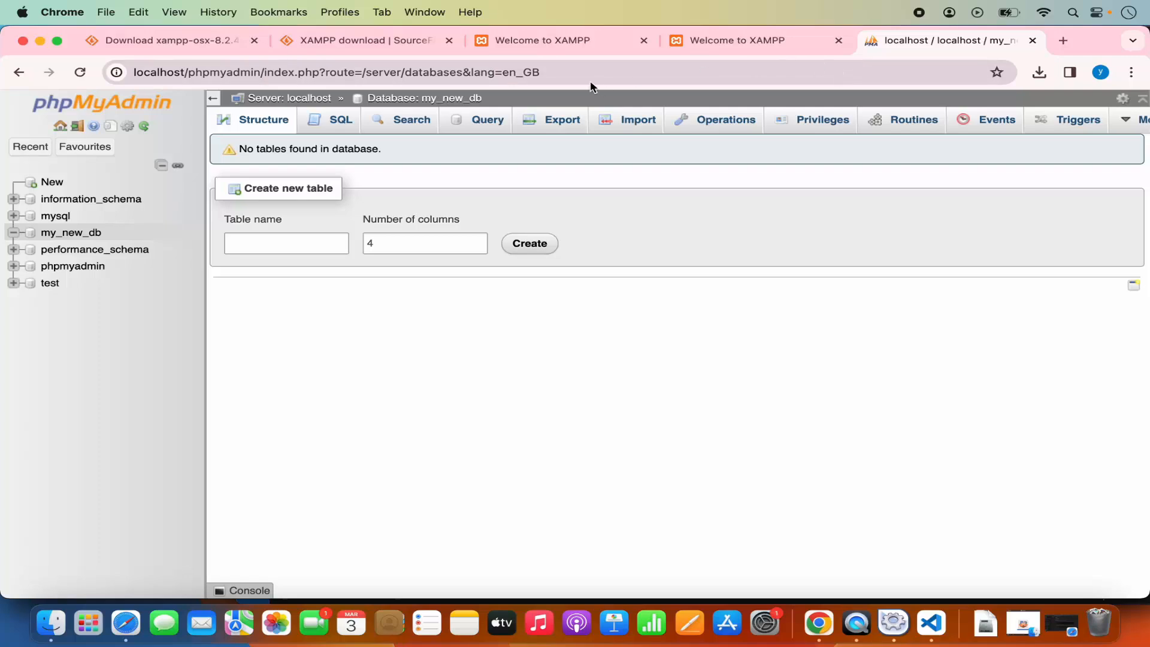
{"action": "left_click", "coordinate": [1064, 40]}
{"action": "type", "text": "lo"}
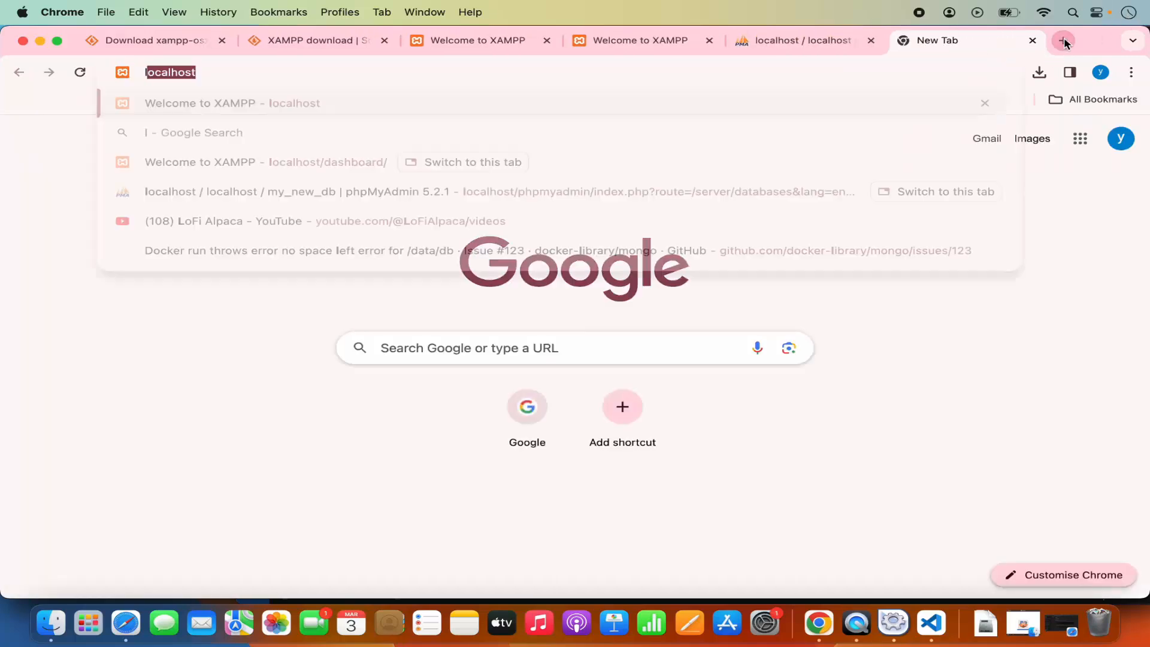
{"action": "type", "text": "ca"}
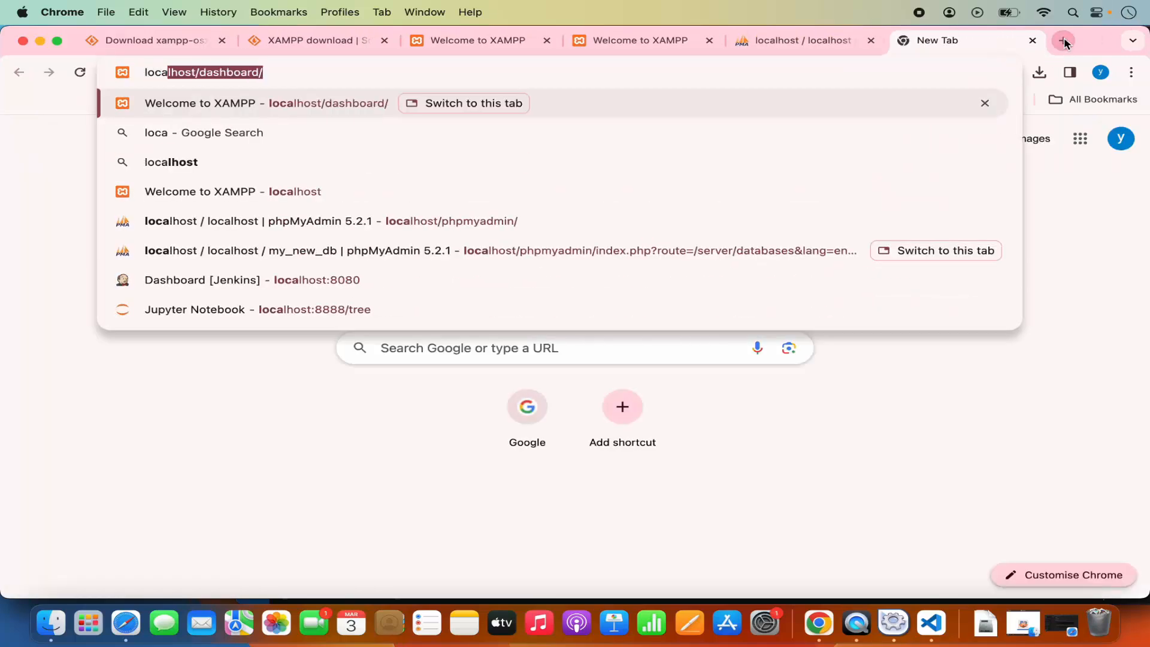
{"action": "type", "text": "lhost"}
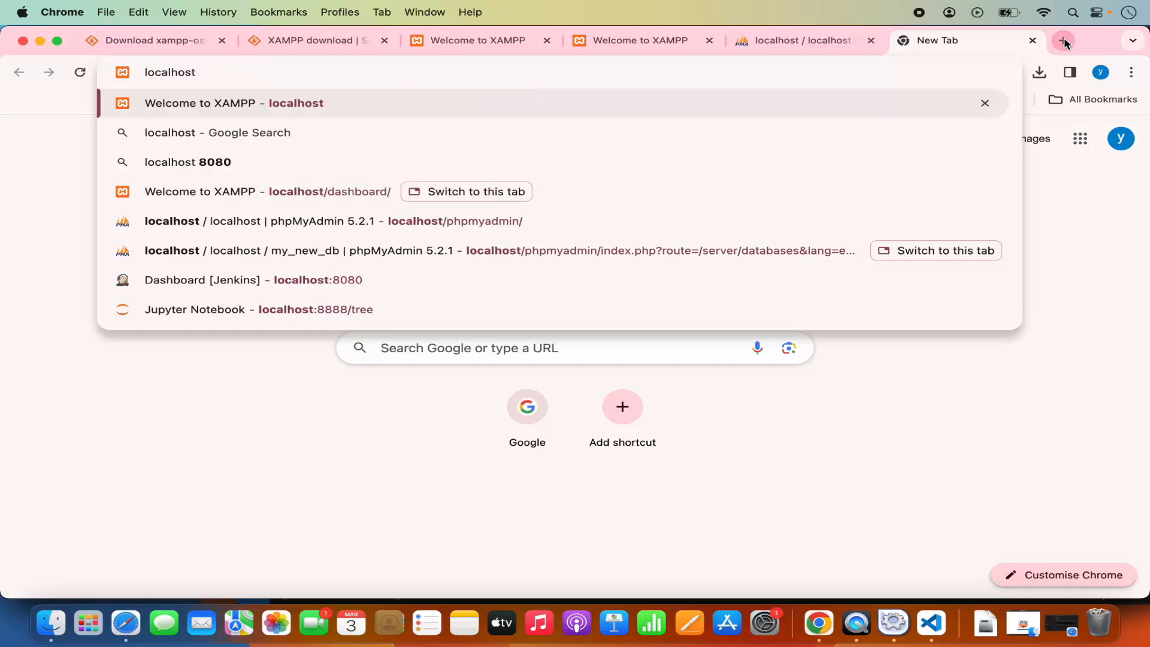
{"action": "type", "text": "/demo"}
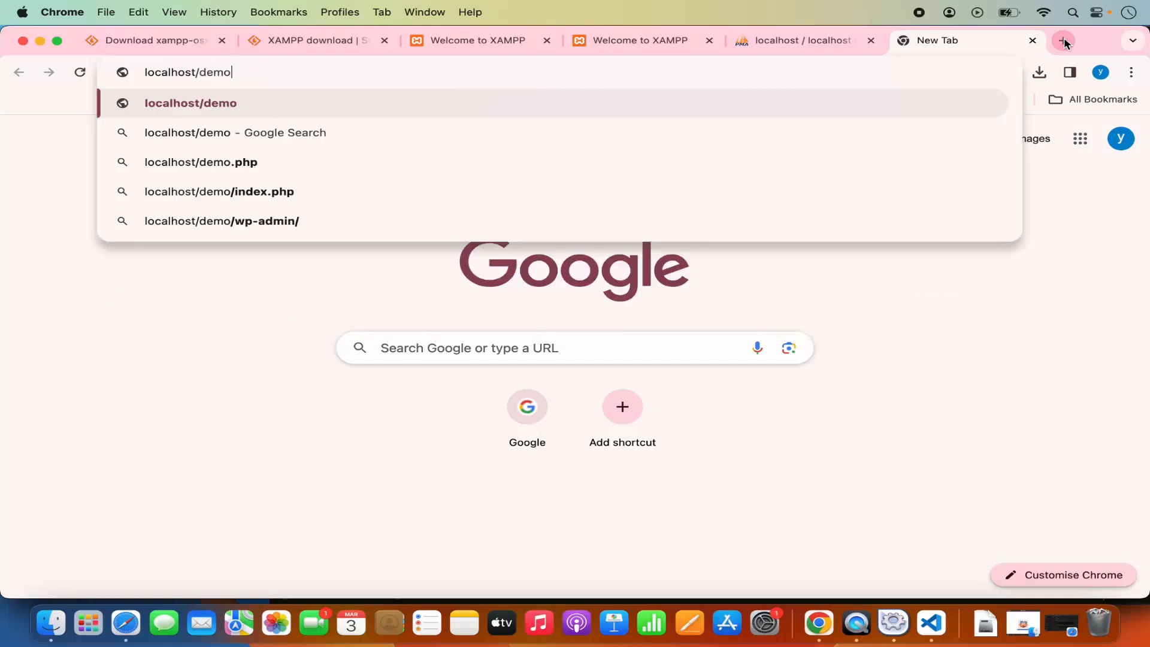
{"action": "type", "text": "/"}
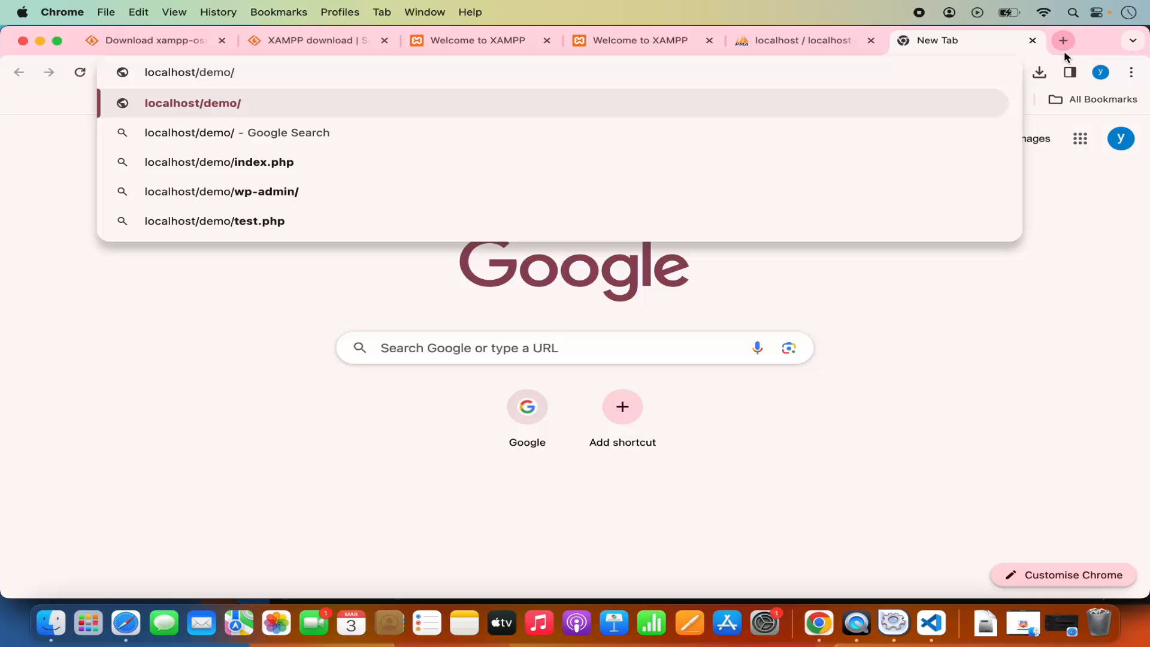
{"action": "left_click", "coordinate": [932, 623]}
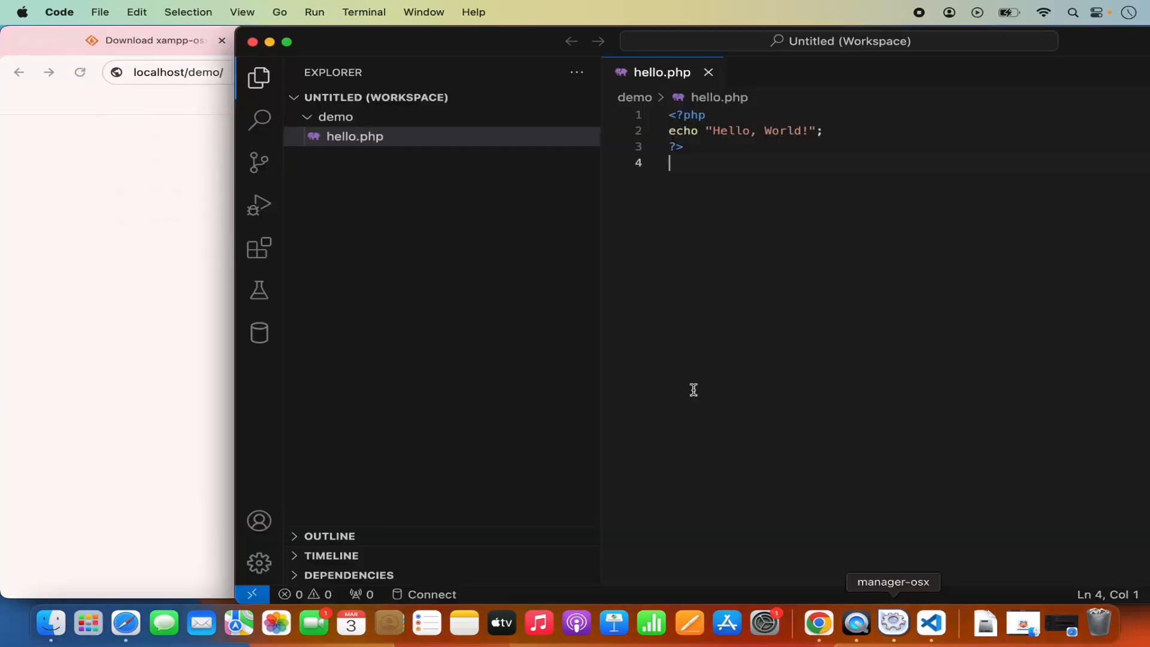
{"action": "left_click", "coordinate": [200, 120]}
{"action": "type", "text": "he"}
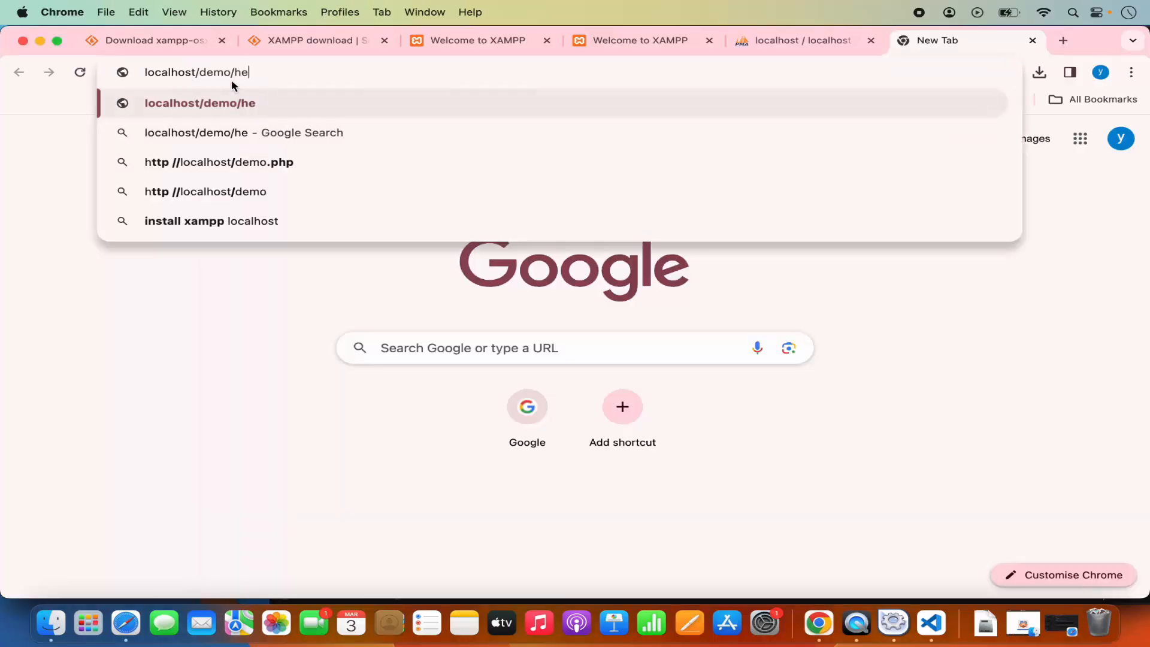
{"action": "type", "text": "llo.php"}
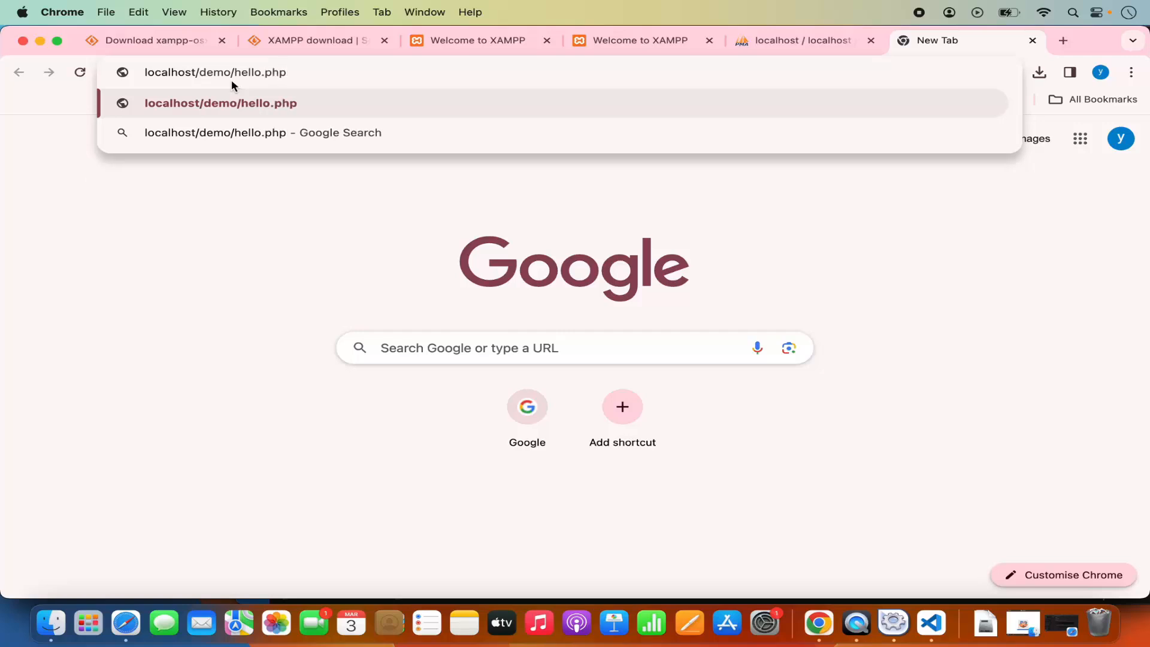
{"action": "key", "text": "Return"}
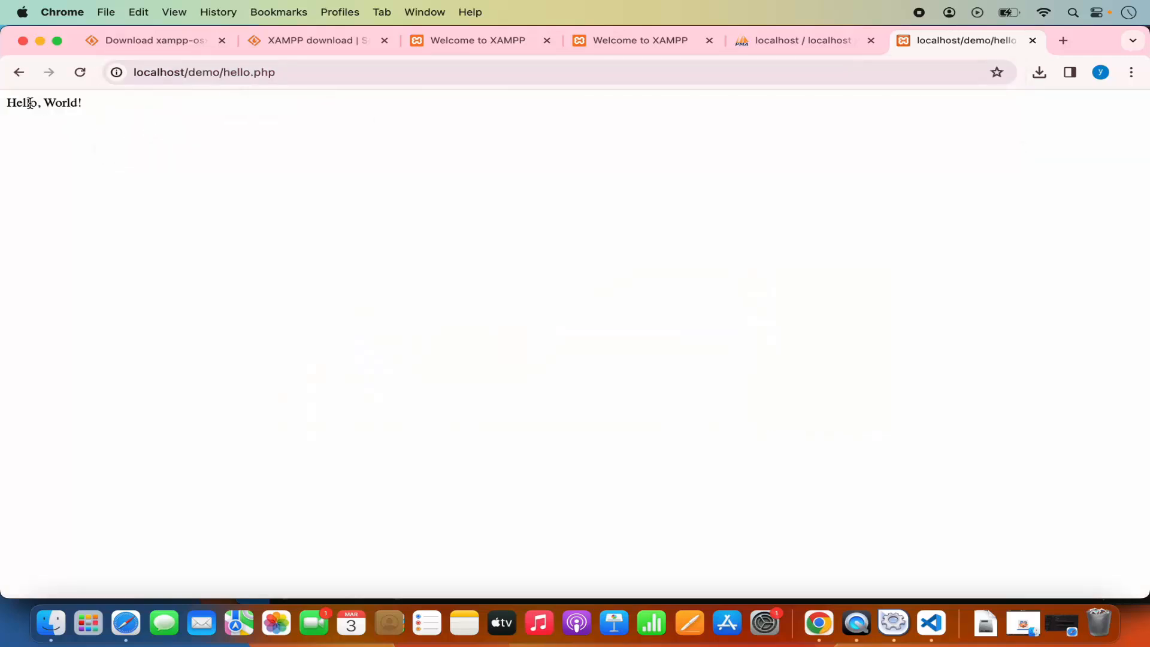
Switch to Visual Studio Code, add 14 more exclamation marks to the echoed text, save hello.php and reload its page in Chrome.
{"action": "triple_click", "coordinate": [30, 102]}
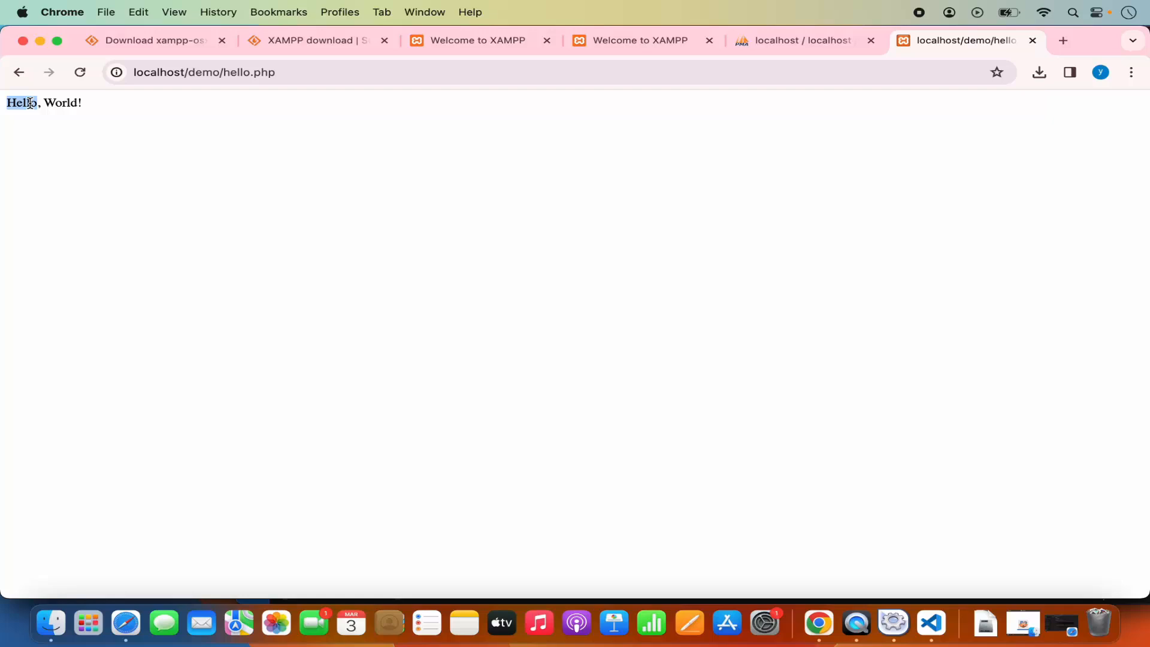
{"action": "left_click", "coordinate": [931, 623]}
{"action": "left_click_drag", "start_coordinate": [669, 131], "coordinate": [826, 133]}
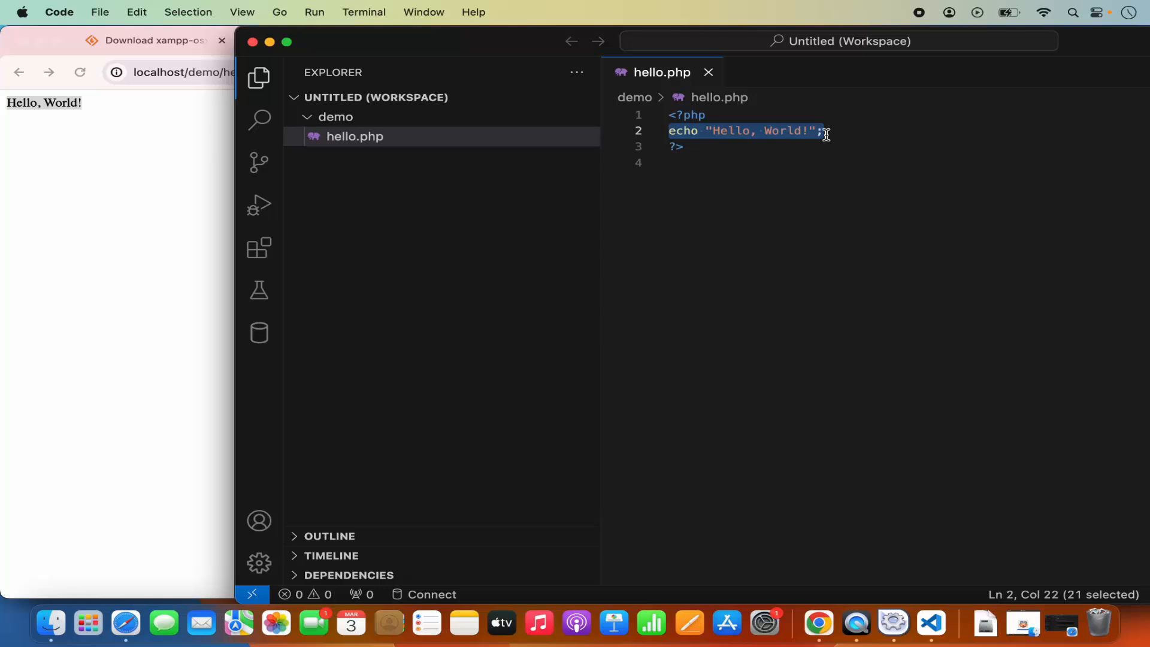
{"action": "left_click", "coordinate": [809, 130]}
{"action": "type", "text": "!!!!!!!!!!!!"}
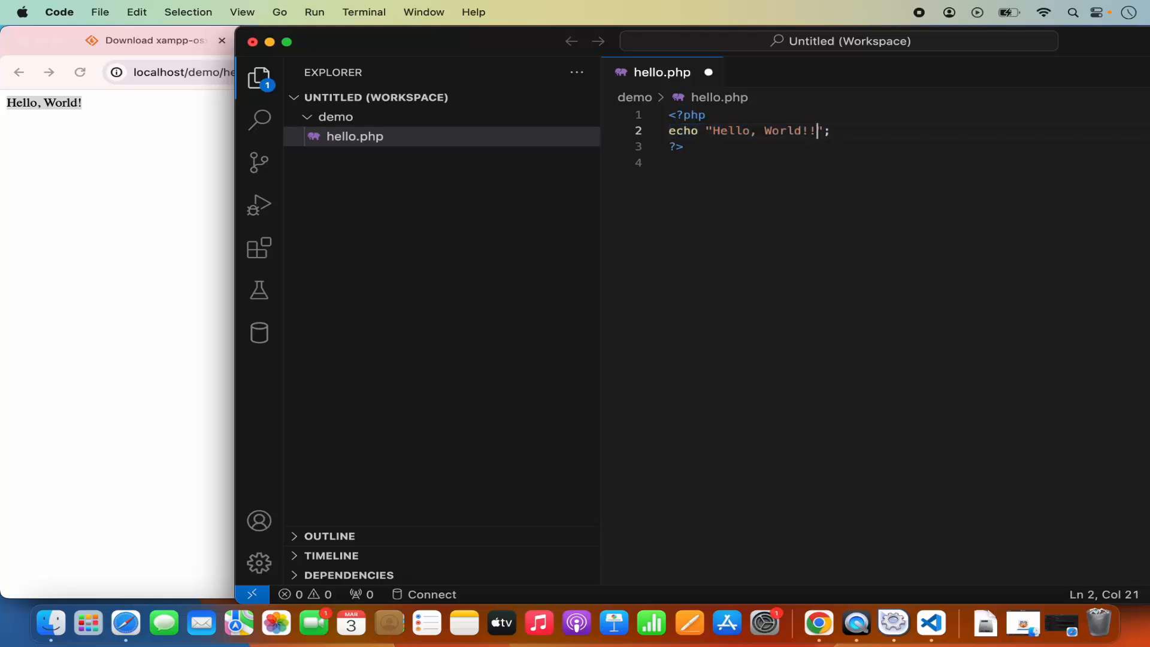
{"action": "type", "text": "!!"}
{"action": "key", "text": "super+s"}
{"action": "left_click", "coordinate": [114, 199]}
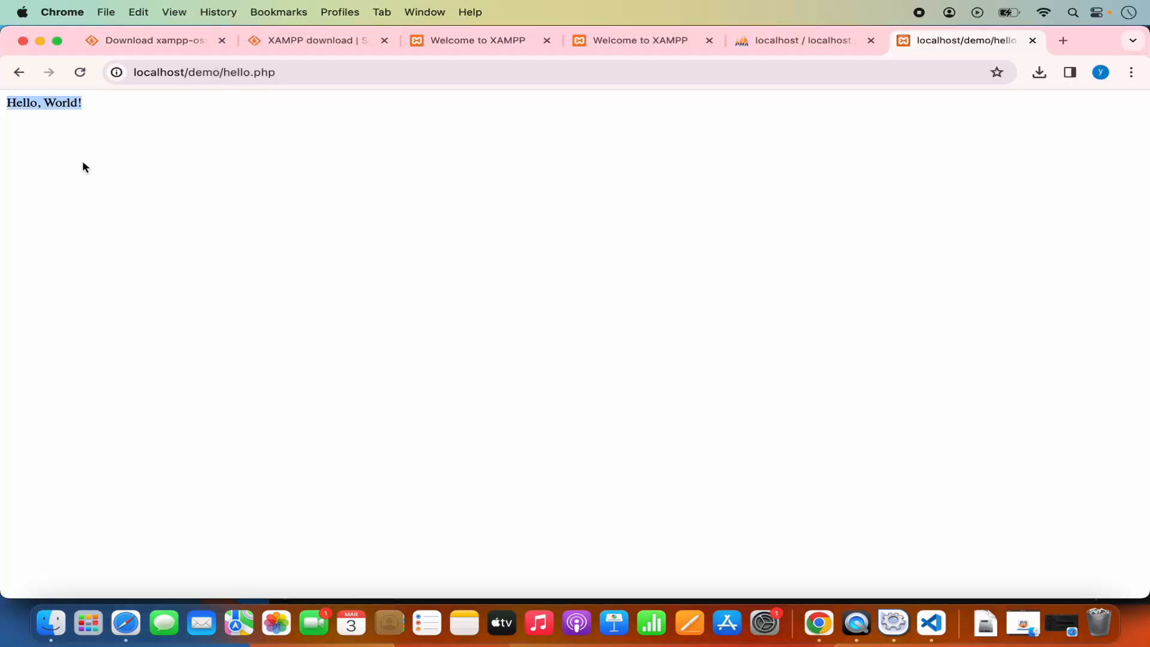
{"action": "left_click", "coordinate": [81, 72]}
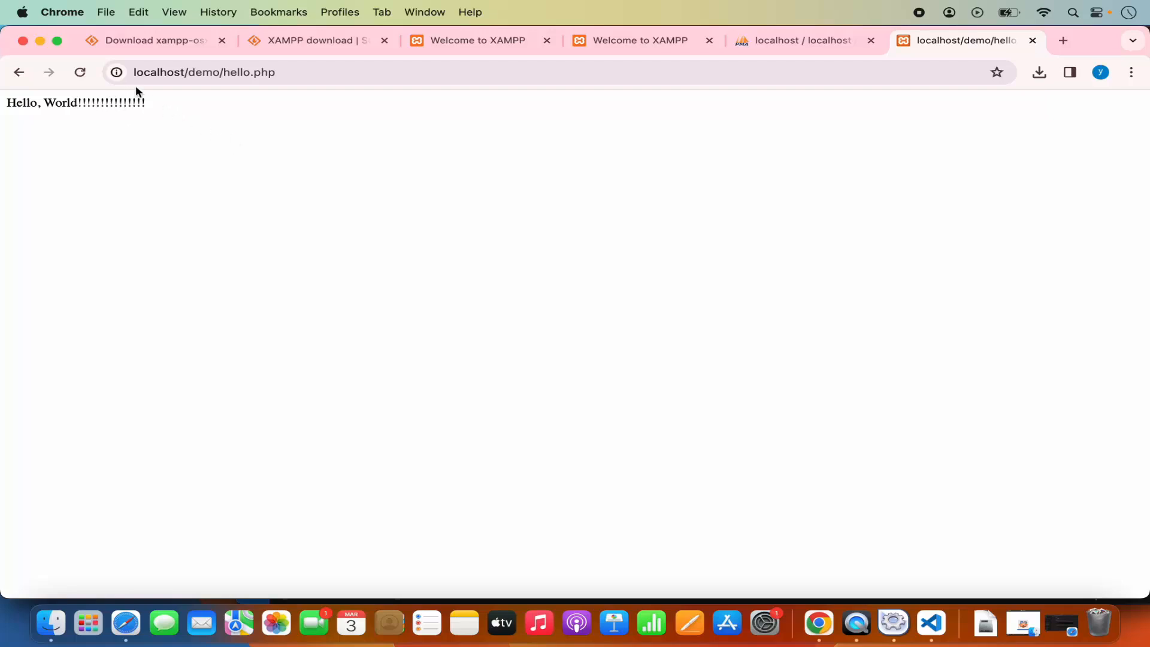
Minimize the Chrome, Finder and Visual Studio Code windows to return to the XAMPP manager.
{"action": "left_click", "coordinate": [41, 41]}
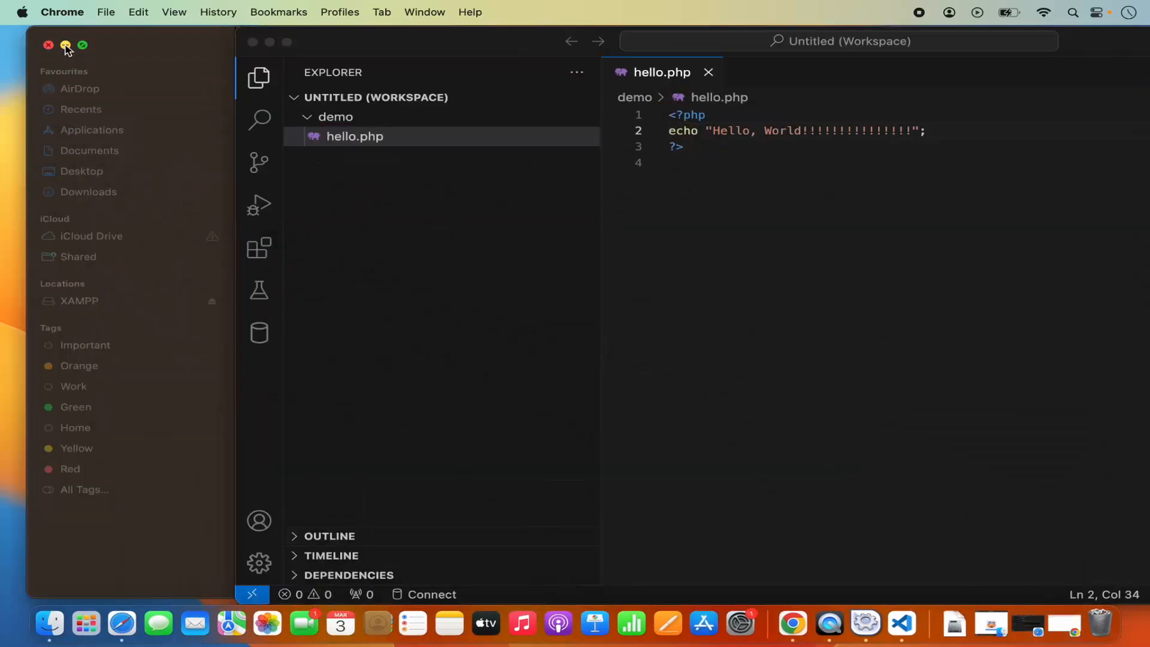
{"action": "left_click", "coordinate": [65, 45]}
{"action": "left_click", "coordinate": [270, 42]}
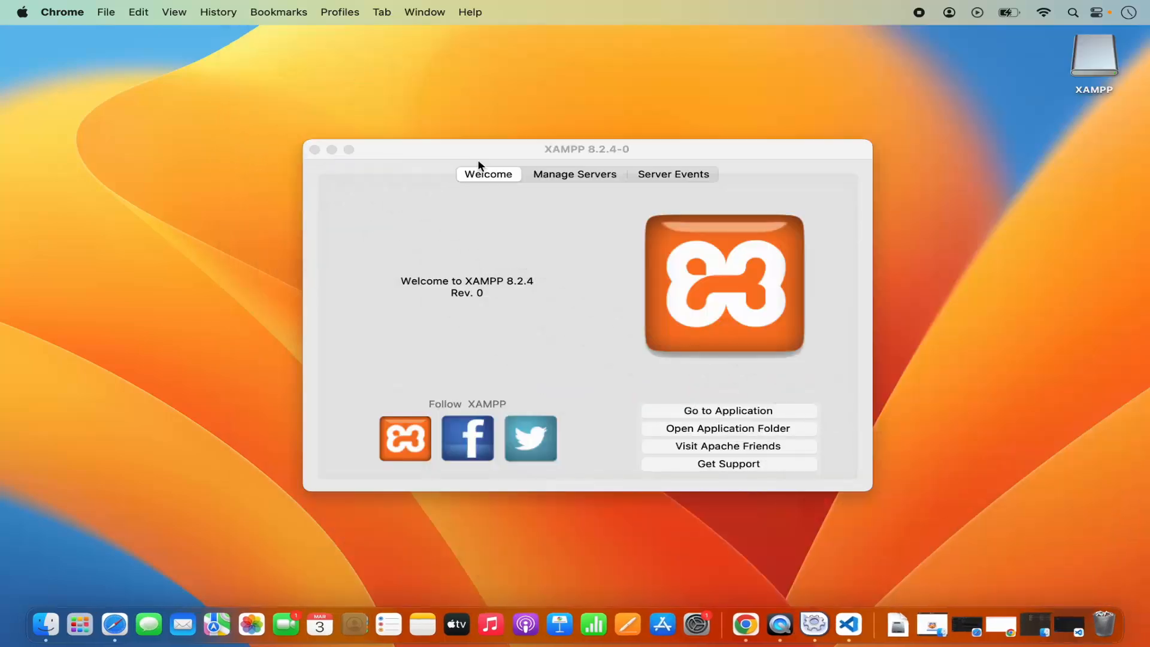